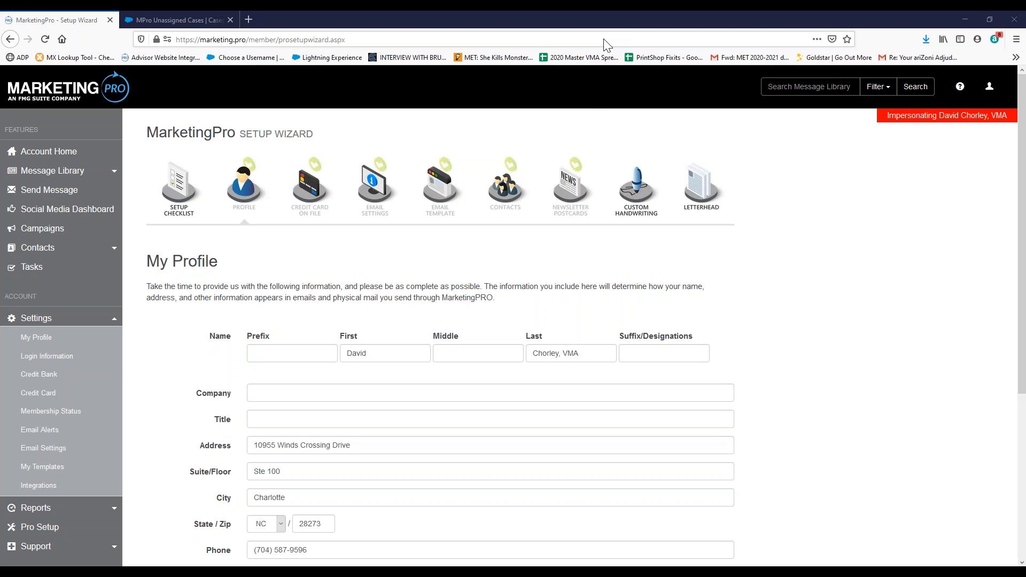
{"action": "left_click", "coordinate": [588, 75]}
{"action": "mouse_move", "coordinate": [67, 507]}
{"action": "left_mouse_down"}
{"action": "mouse_move", "coordinate": [46, 501]}
{"action": "mouse_move", "coordinate": [9, 523]}
{"action": "mouse_move", "coordinate": [72, 544]}
{"action": "mouse_move", "coordinate": [62, 514]}
{"action": "left_mouse_up"}
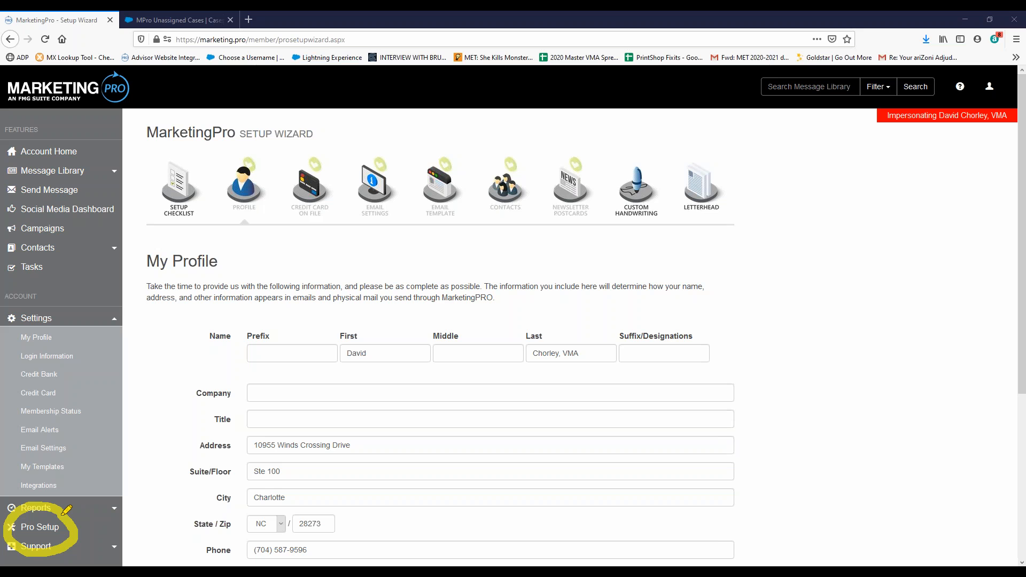
{"action": "mouse_move", "coordinate": [172, 145]}
{"action": "left_mouse_down"}
{"action": "mouse_move", "coordinate": [159, 150]}
{"action": "mouse_move", "coordinate": [310, 151]}
{"action": "left_mouse_up"}
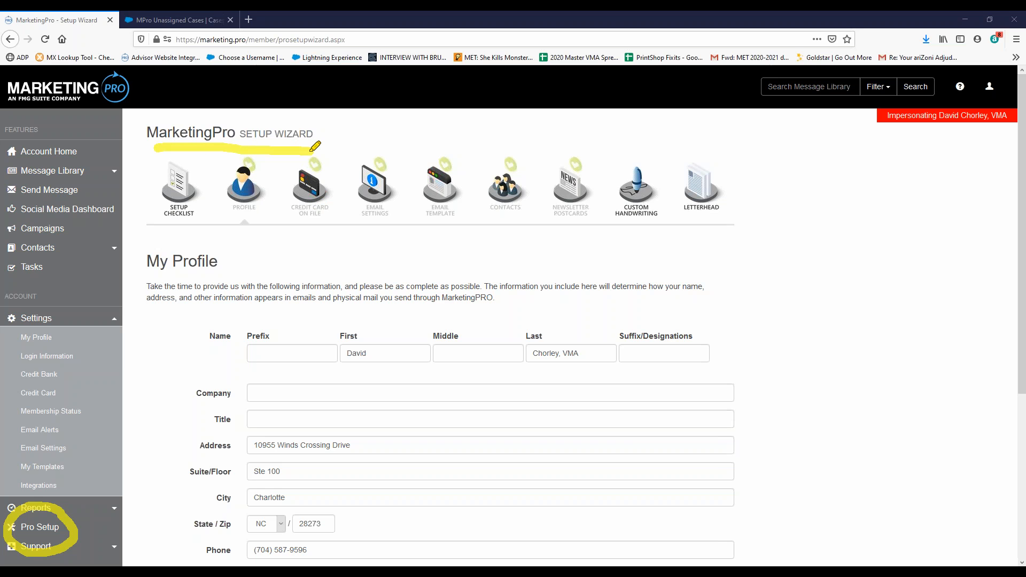
{"action": "mouse_move", "coordinate": [160, 145]}
{"action": "left_mouse_down"}
{"action": "mouse_move", "coordinate": [148, 146]}
{"action": "mouse_move", "coordinate": [142, 174]}
{"action": "mouse_move", "coordinate": [149, 239]}
{"action": "left_mouse_up"}
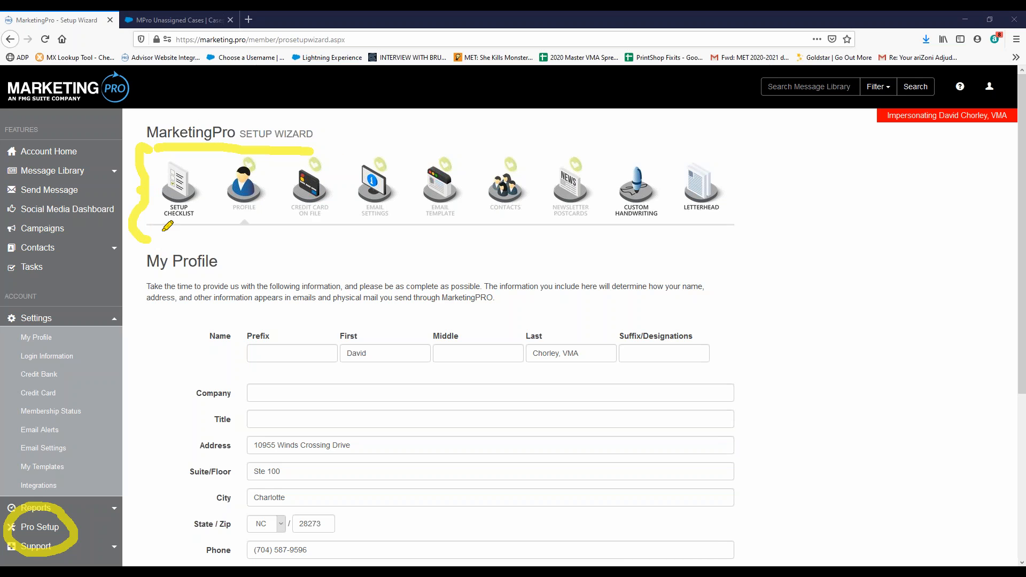
{"action": "mouse_move", "coordinate": [729, 153]}
{"action": "left_mouse_down"}
{"action": "mouse_move", "coordinate": [753, 182]}
{"action": "mouse_move", "coordinate": [737, 242]}
{"action": "left_mouse_up"}
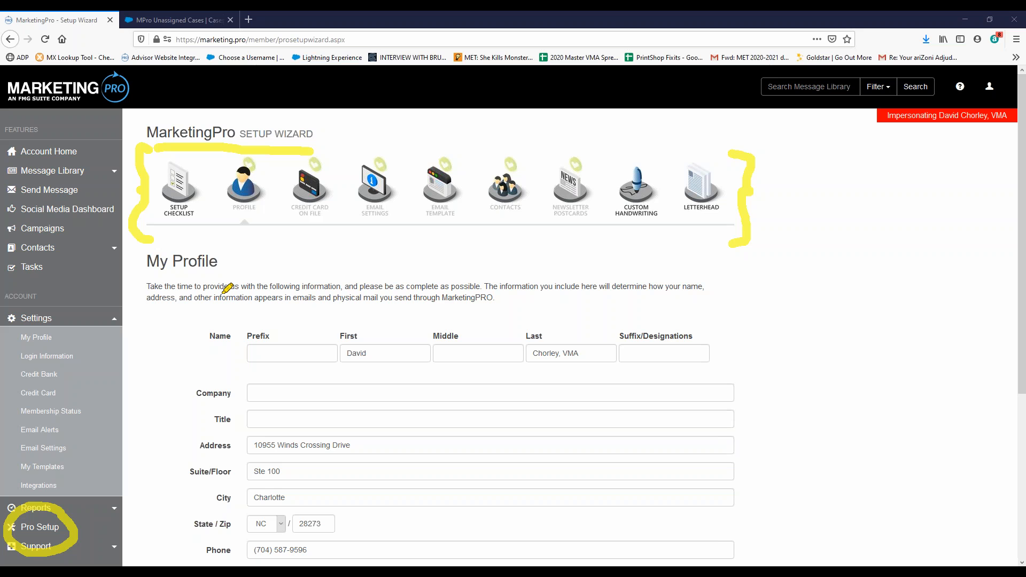
{"action": "mouse_move", "coordinate": [153, 278]}
{"action": "left_mouse_down"}
{"action": "mouse_move", "coordinate": [200, 279]}
{"action": "mouse_move", "coordinate": [230, 239]}
{"action": "mouse_move", "coordinate": [155, 236]}
{"action": "mouse_move", "coordinate": [151, 274]}
{"action": "left_mouse_up"}
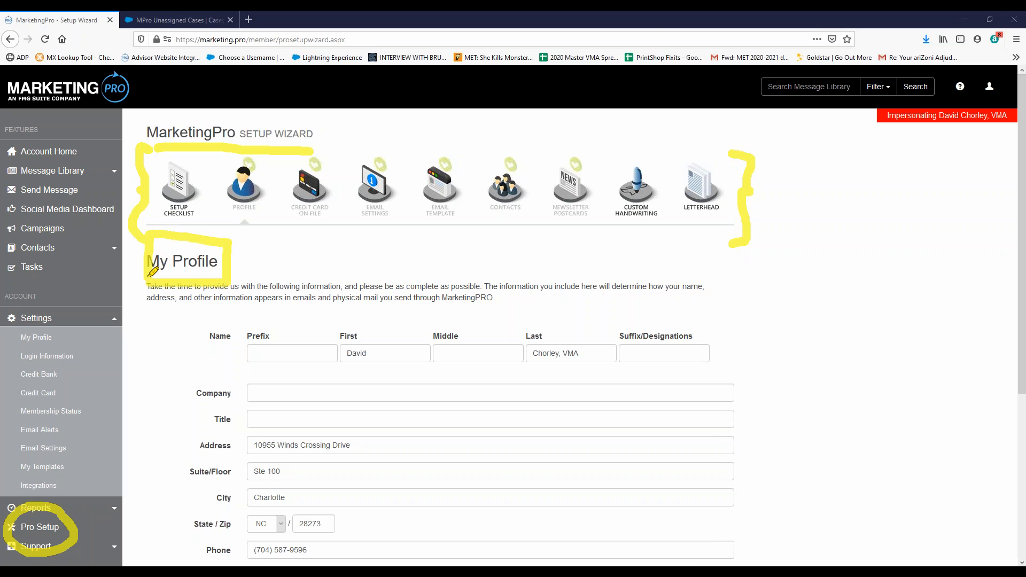
{"action": "left_click", "coordinate": [913, 447]}
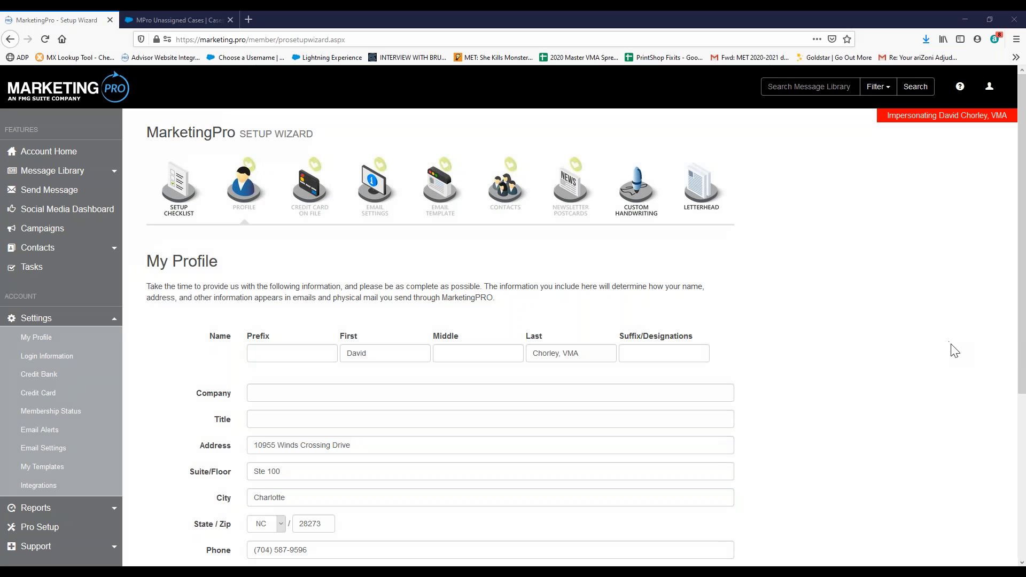
- Review the My Profile form in the setup wizard, from the name fields down to the print and email disclosures
{"action": "scroll", "coordinate": [1018, 370], "scroll_direction": "down", "scroll_amount": 3}
{"action": "left_click_drag", "start_coordinate": [1017, 371], "coordinate": [1023, 507]}
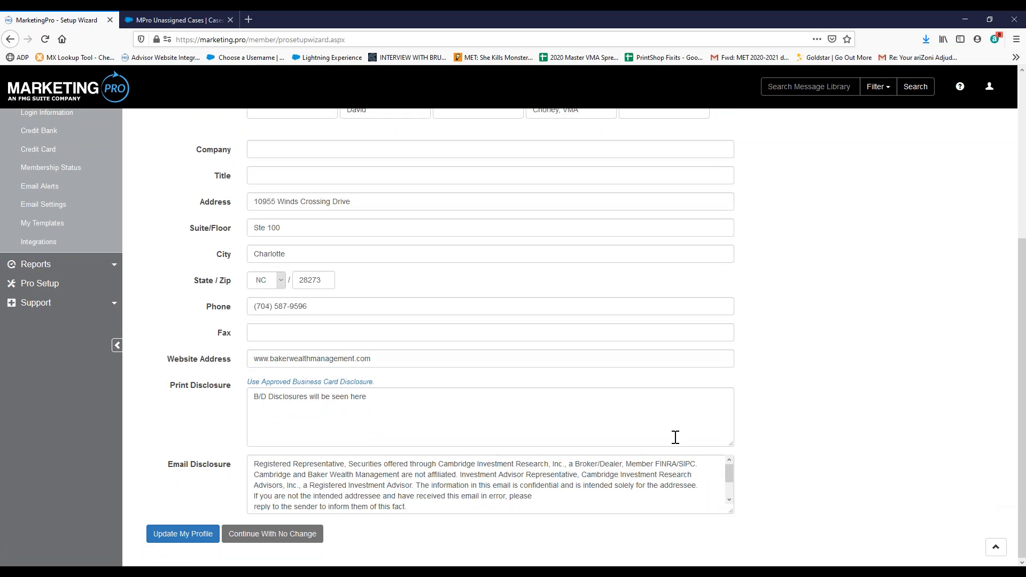
{"action": "left_click_drag", "start_coordinate": [243, 468], "coordinate": [174, 467]}
{"action": "left_click_drag", "start_coordinate": [234, 389], "coordinate": [170, 389]}
{"action": "left_click", "coordinate": [187, 420]}
{"action": "scroll", "coordinate": [262, 422], "scroll_direction": "up", "scroll_amount": 5}
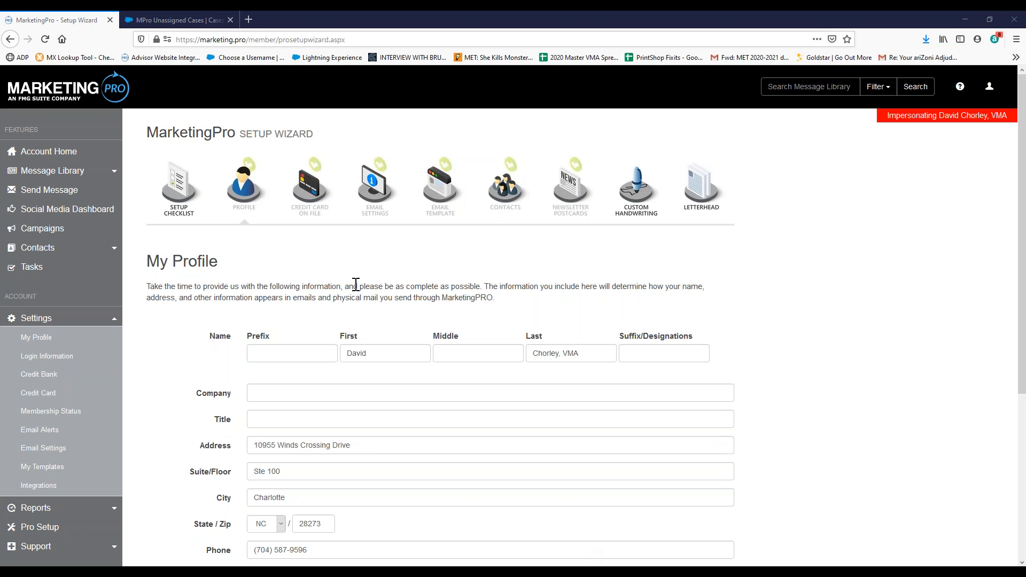
{"action": "scroll", "coordinate": [734, 295], "scroll_direction": "down", "scroll_amount": 4}
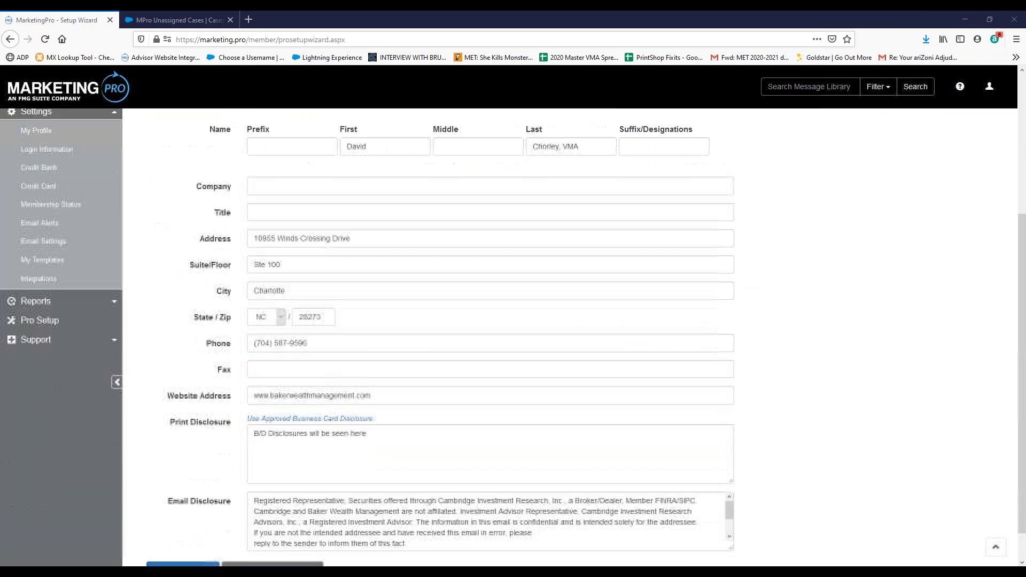
{"action": "scroll", "coordinate": [380, 158], "scroll_direction": "up", "scroll_amount": 4}
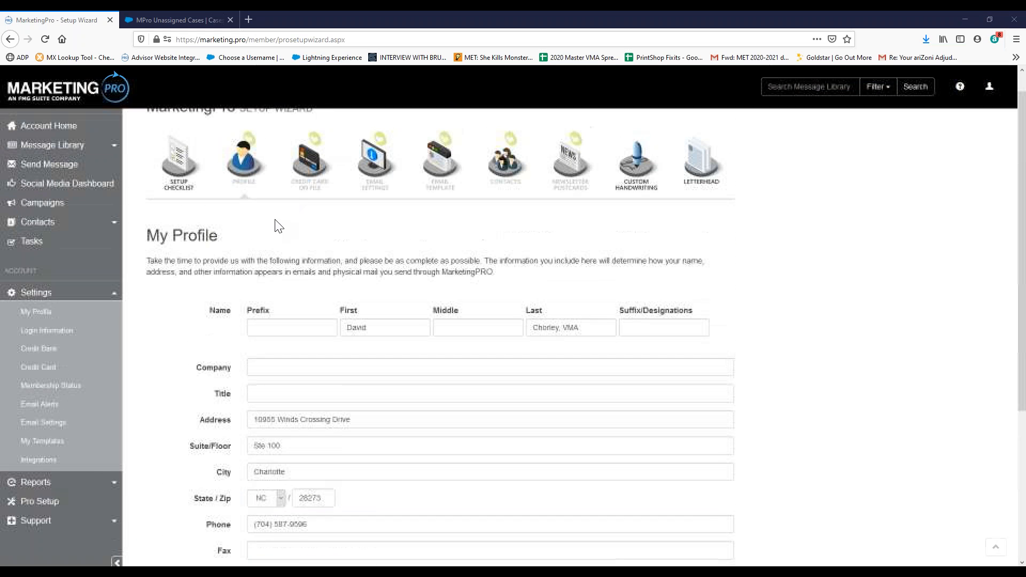
{"action": "left_click_drag", "start_coordinate": [215, 235], "coordinate": [149, 236]}
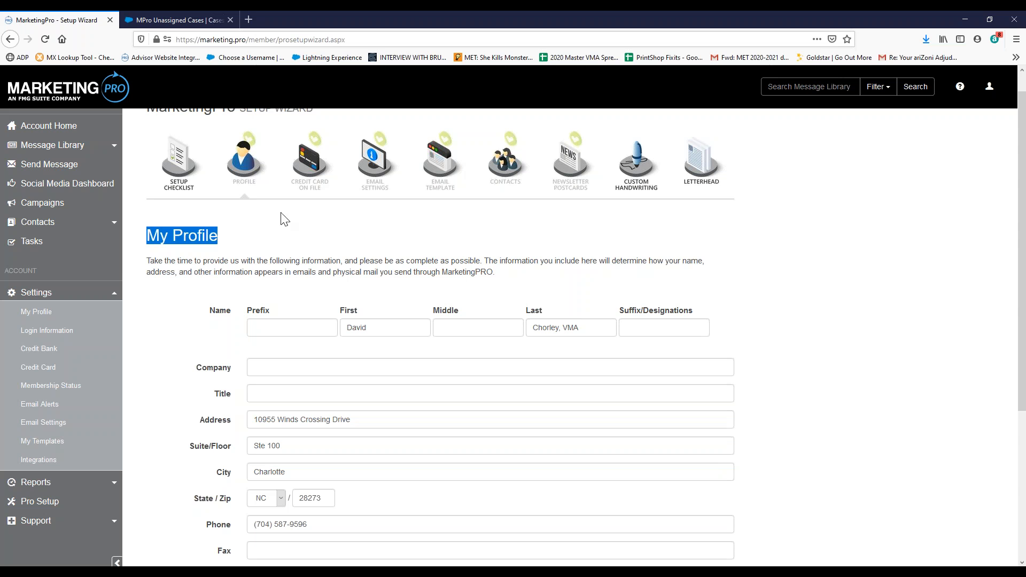
{"action": "scroll", "coordinate": [445, 259], "scroll_direction": "down", "scroll_amount": 4}
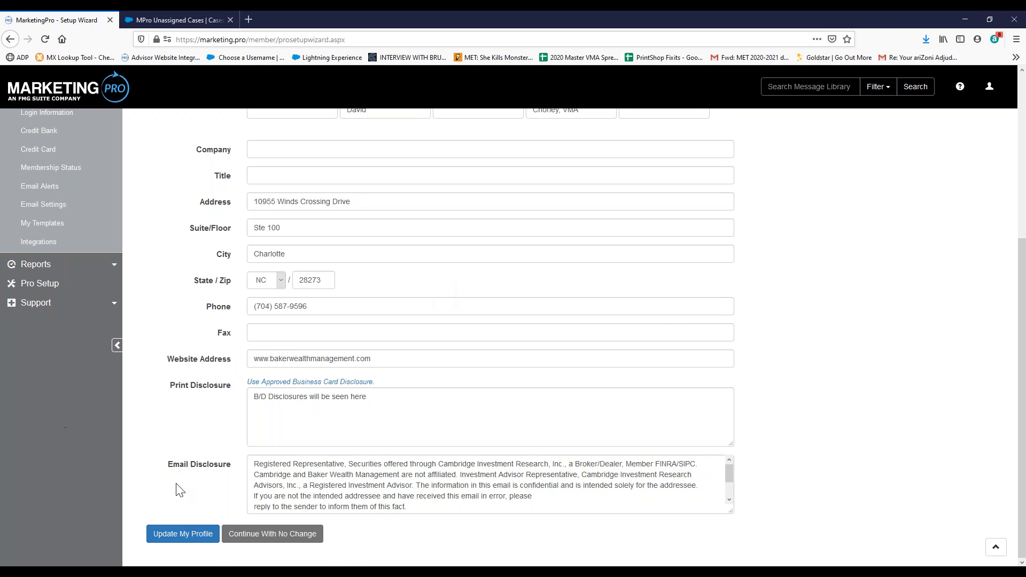
{"action": "left_click", "coordinate": [188, 534]}
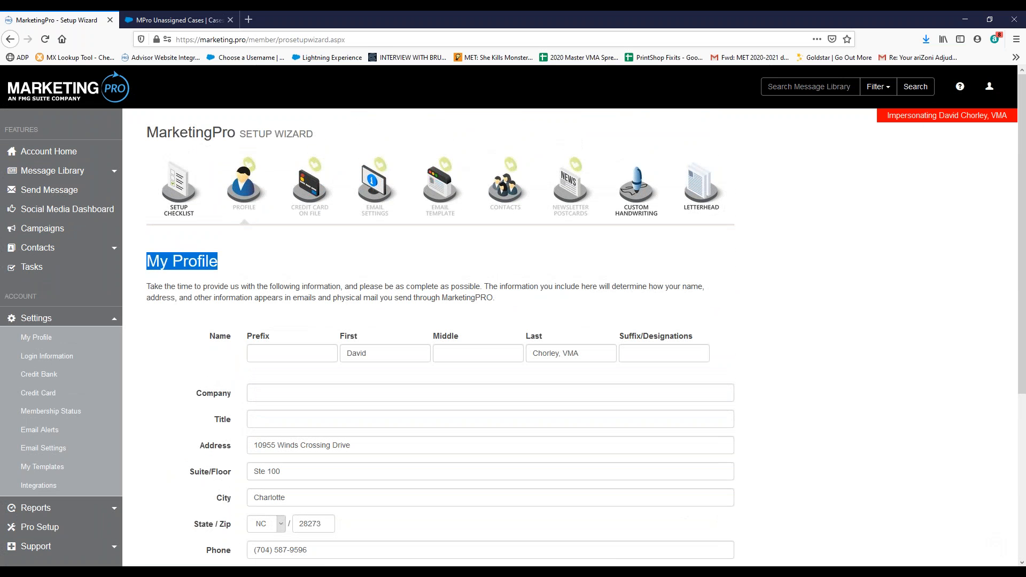
- View the wizard's credit card on file page and open its Email Settings page at the SMTP section
{"action": "left_click", "coordinate": [311, 201]}
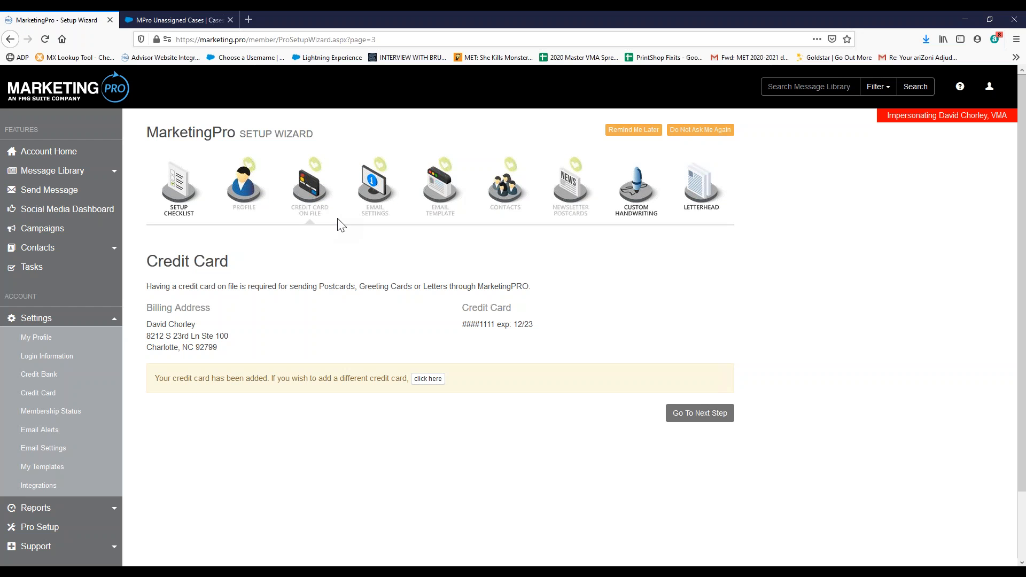
{"action": "left_click", "coordinate": [377, 202]}
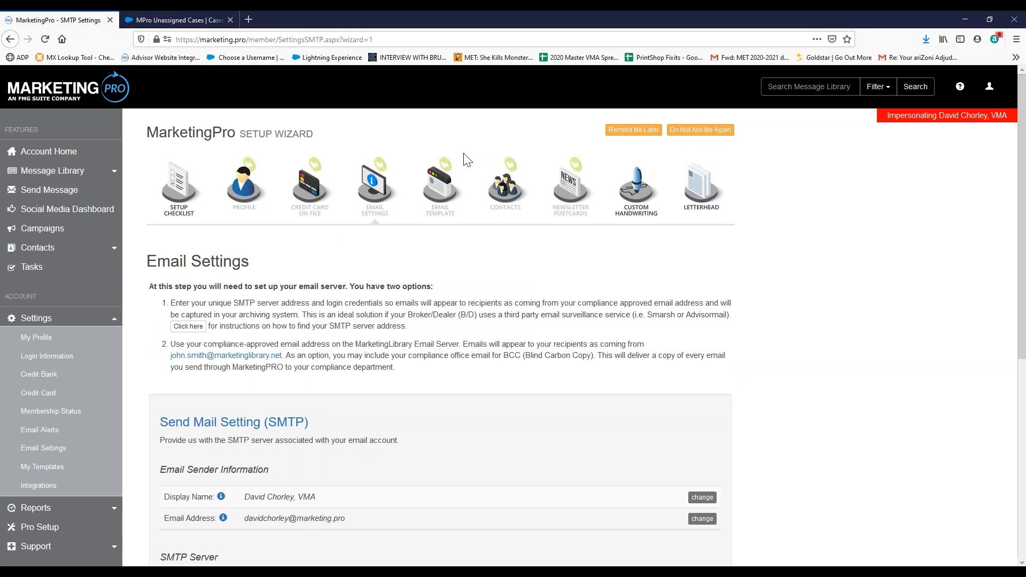
{"action": "scroll", "coordinate": [808, 252], "scroll_direction": "down", "scroll_amount": 2}
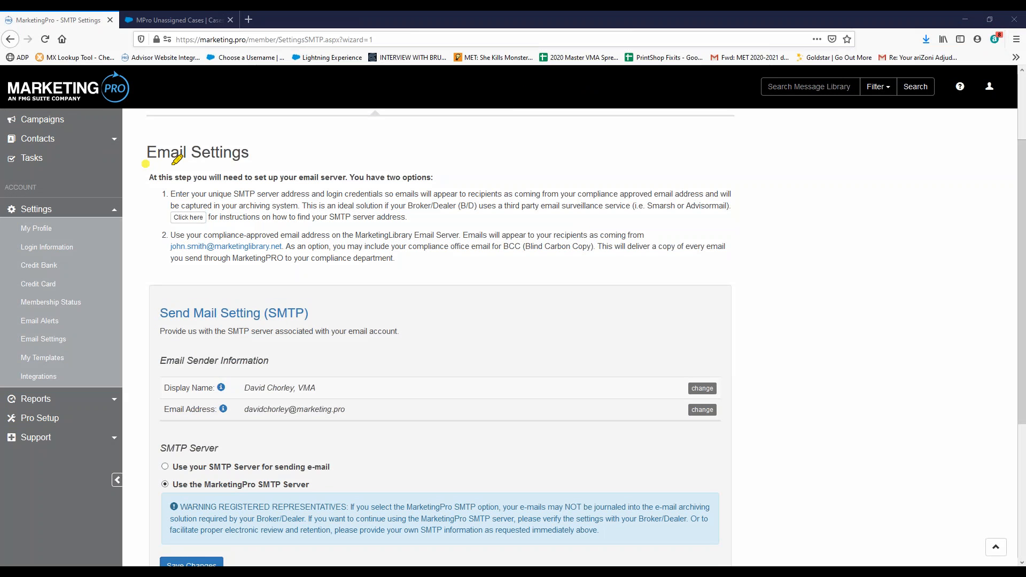
{"action": "left_click_drag", "start_coordinate": [144, 164], "coordinate": [247, 167]}
{"action": "mouse_move", "coordinate": [287, 291]}
{"action": "left_mouse_down"}
{"action": "mouse_move", "coordinate": [263, 315]}
{"action": "mouse_move", "coordinate": [291, 334]}
{"action": "mouse_move", "coordinate": [311, 299]}
{"action": "mouse_move", "coordinate": [280, 292]}
{"action": "left_mouse_up"}
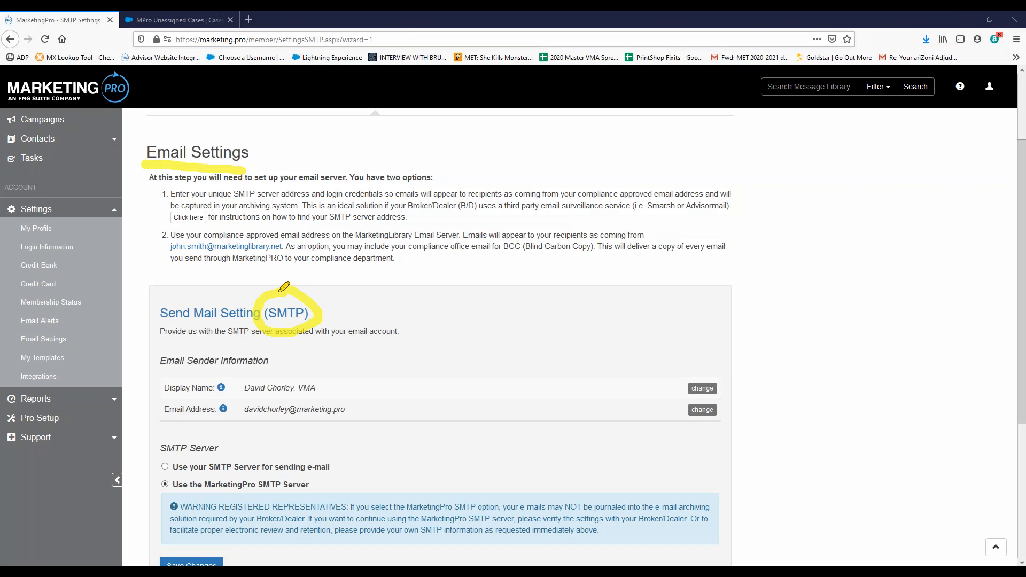
{"action": "mouse_move", "coordinate": [463, 303]}
{"action": "left_mouse_down"}
{"action": "mouse_move", "coordinate": [466, 336]}
{"action": "mouse_move", "coordinate": [490, 321]}
{"action": "mouse_move", "coordinate": [465, 300]}
{"action": "mouse_move", "coordinate": [518, 337]}
{"action": "mouse_move", "coordinate": [534, 304]}
{"action": "mouse_move", "coordinate": [587, 305]}
{"action": "mouse_move", "coordinate": [567, 340]}
{"action": "left_mouse_up"}
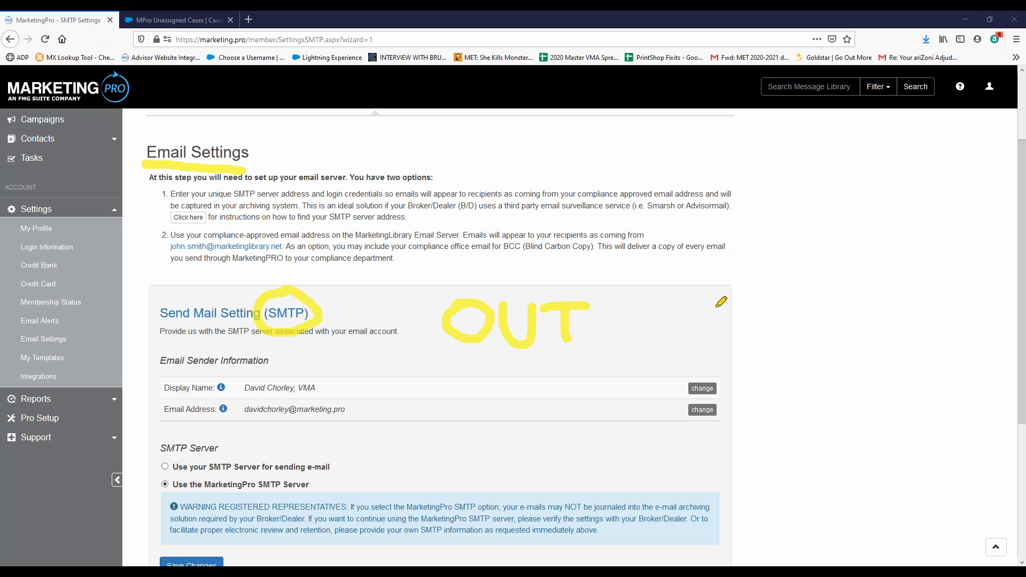
{"action": "right_click", "coordinate": [845, 325]}
{"action": "left_click", "coordinate": [845, 215]}
{"action": "left_click", "coordinate": [603, 20]}
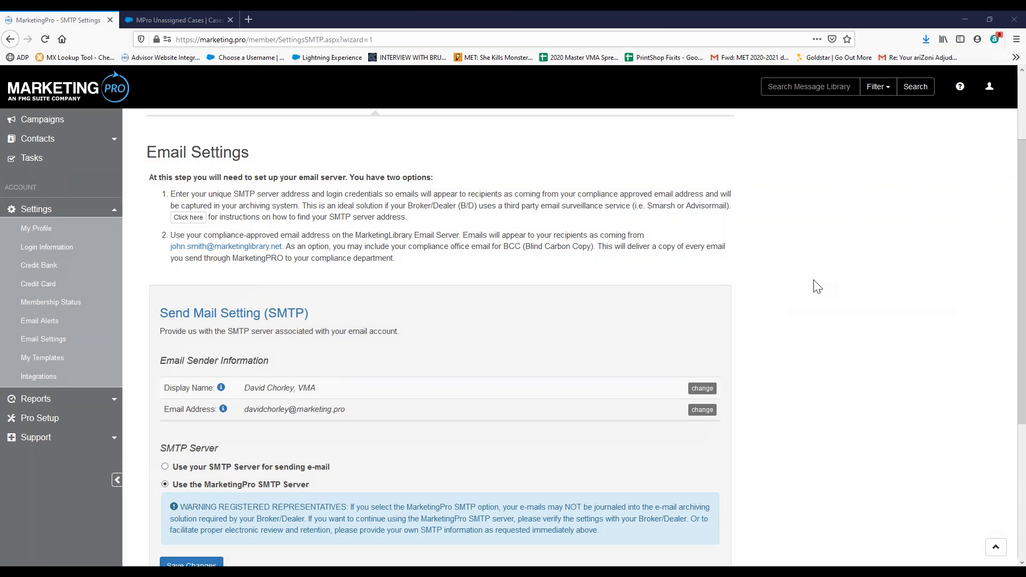
{"action": "scroll", "coordinate": [813, 287], "scroll_direction": "down", "scroll_amount": 3}
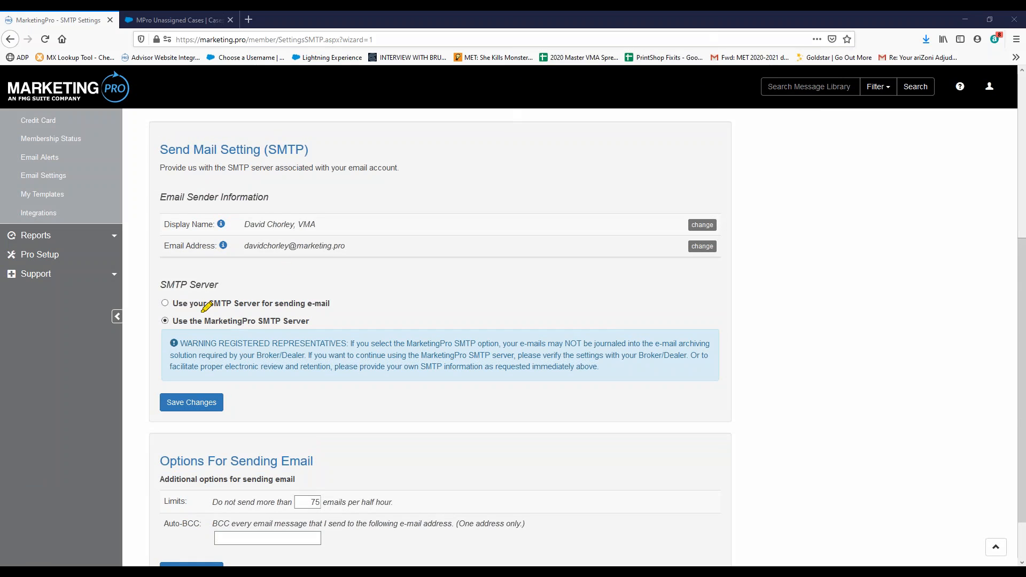
{"action": "mouse_move", "coordinate": [200, 307]}
{"action": "left_mouse_down"}
{"action": "mouse_move", "coordinate": [168, 308]}
{"action": "mouse_move", "coordinate": [242, 335]}
{"action": "mouse_move", "coordinate": [308, 305]}
{"action": "mouse_move", "coordinate": [200, 300]}
{"action": "left_mouse_up"}
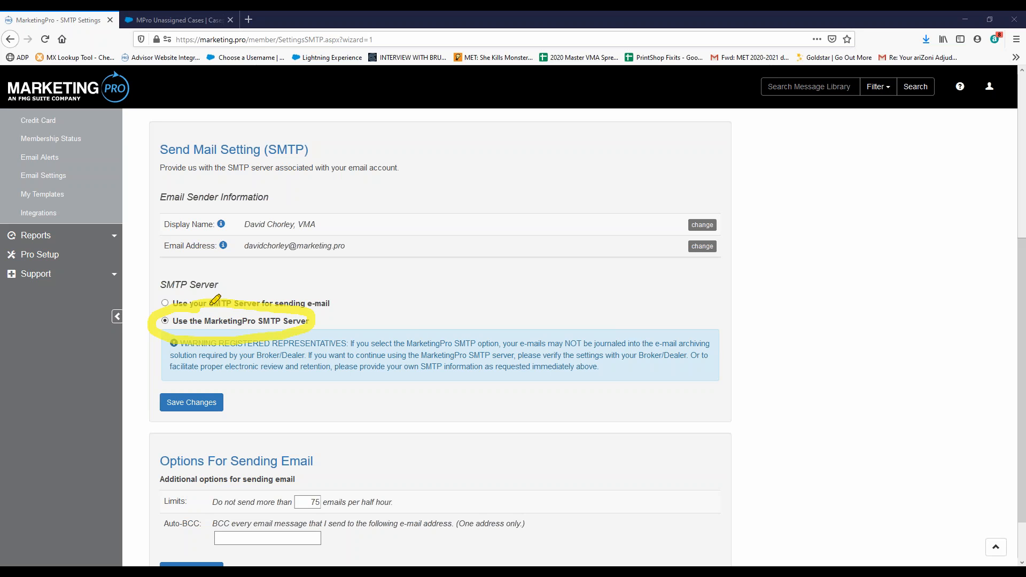
{"action": "mouse_move", "coordinate": [406, 289]}
{"action": "left_mouse_down"}
{"action": "mouse_move", "coordinate": [389, 296]}
{"action": "mouse_move", "coordinate": [387, 352]}
{"action": "left_mouse_up"}
{"action": "left_click_drag", "start_coordinate": [356, 318], "coordinate": [535, 324]}
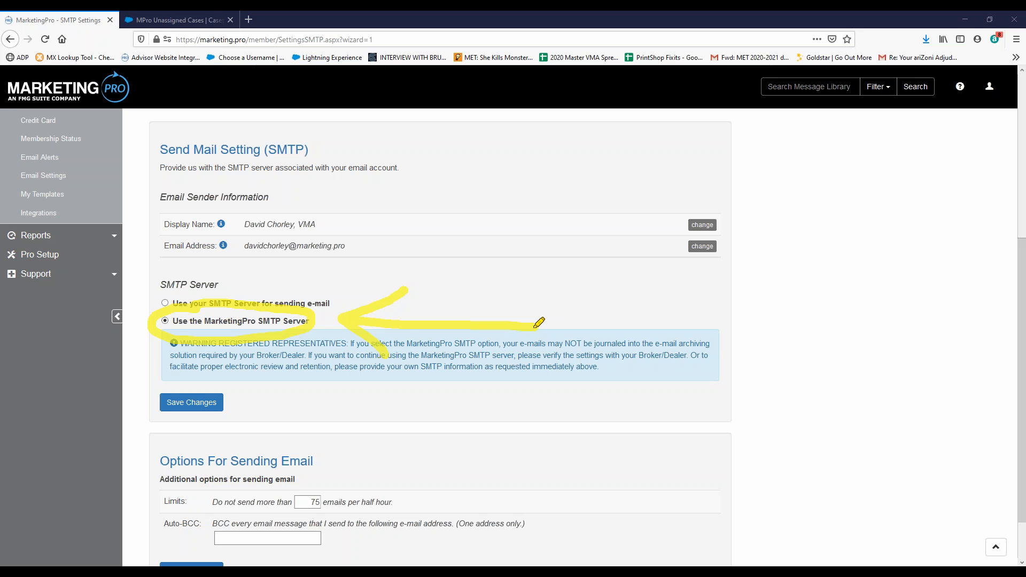
{"action": "mouse_move", "coordinate": [235, 375]}
{"action": "left_mouse_down"}
{"action": "mouse_move", "coordinate": [159, 398]}
{"action": "mouse_move", "coordinate": [235, 376]}
{"action": "left_mouse_up"}
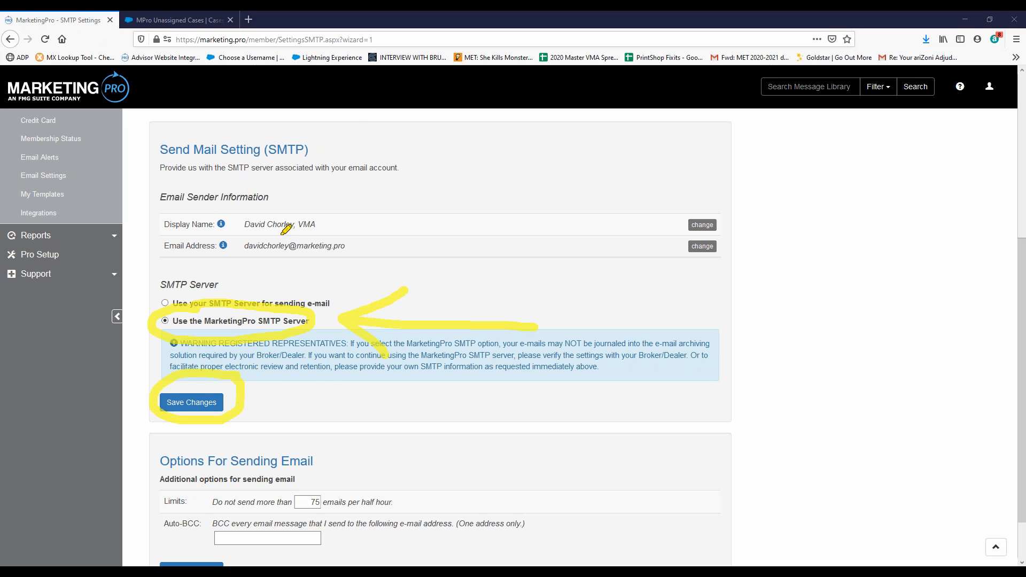
{"action": "left_click_drag", "start_coordinate": [290, 228], "coordinate": [248, 272]}
{"action": "mouse_move", "coordinate": [321, 276]}
{"action": "left_mouse_down"}
{"action": "mouse_move", "coordinate": [381, 248]}
{"action": "mouse_move", "coordinate": [293, 228]}
{"action": "left_mouse_up"}
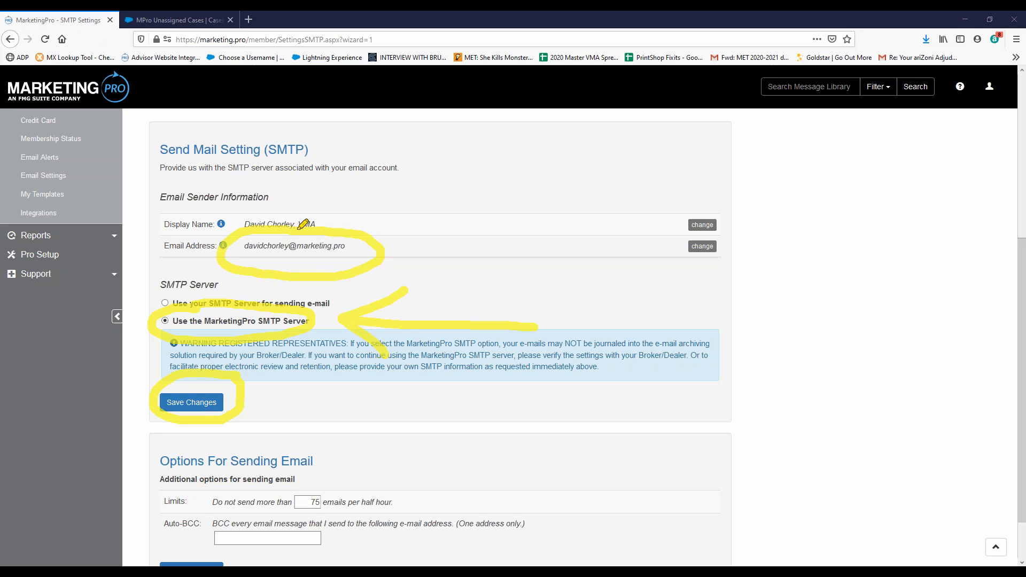
{"action": "right_click", "coordinate": [805, 335]}
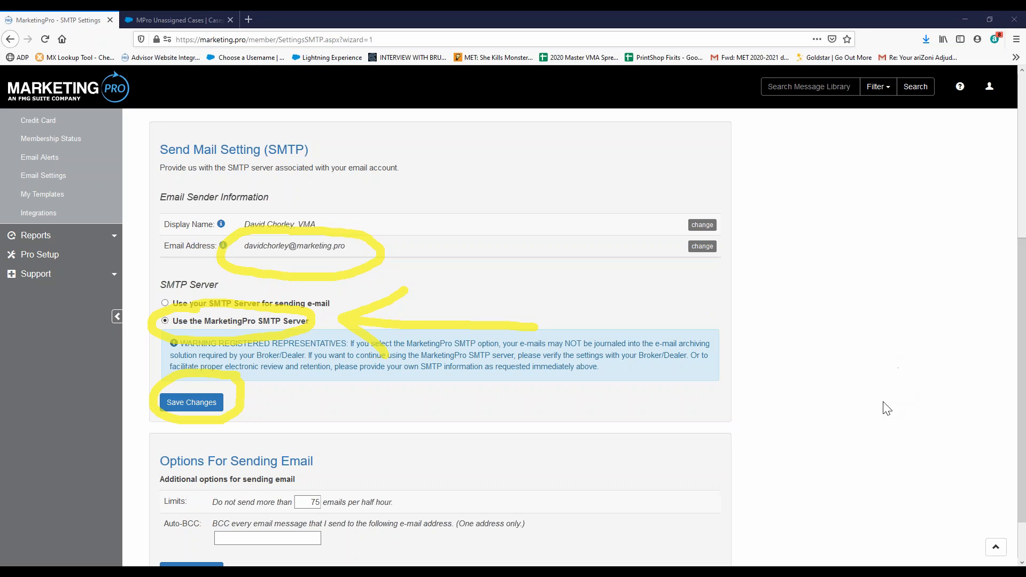
{"action": "left_click", "coordinate": [871, 432]}
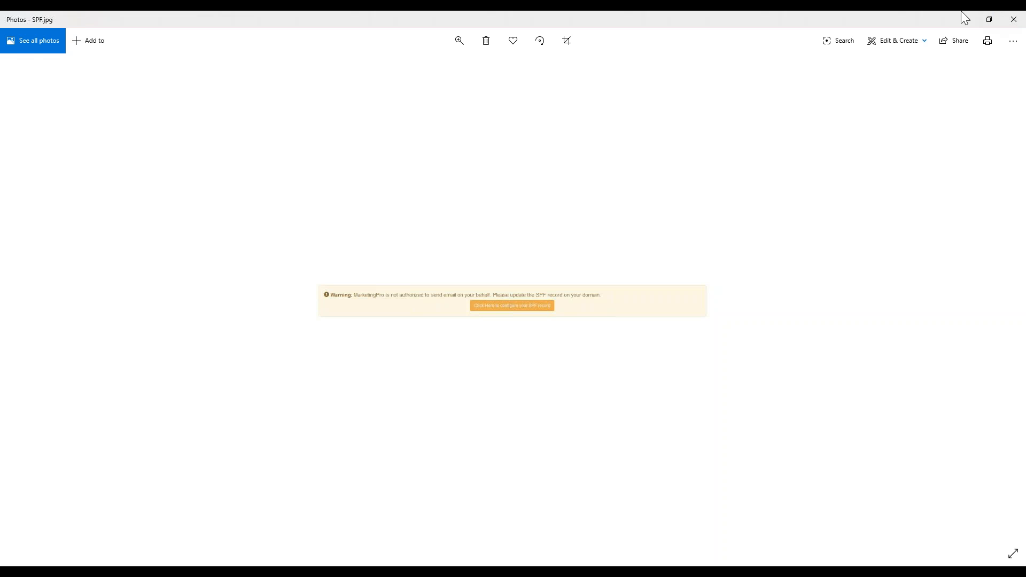
- Return from the SPF image in Photos to the browser and choose to use your own SMTP server for sending e-mail
{"action": "left_click", "coordinate": [969, 25]}
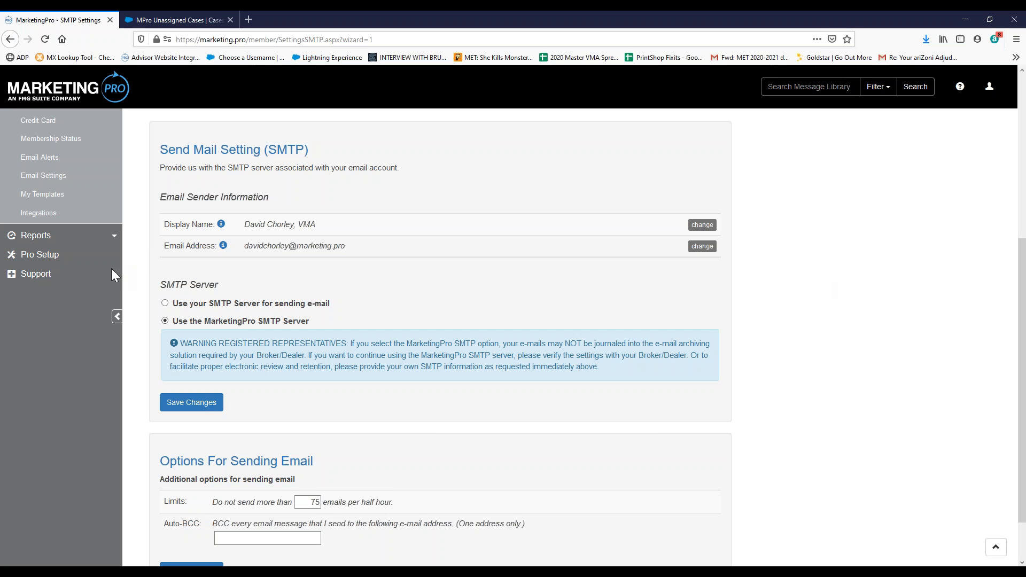
{"action": "left_click", "coordinate": [164, 302]}
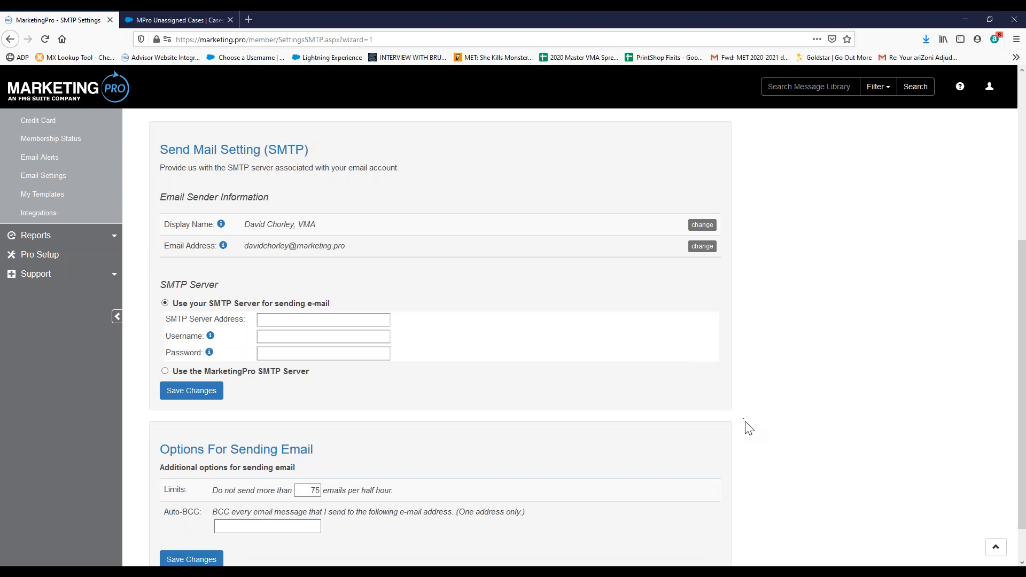
{"action": "scroll", "coordinate": [766, 447], "scroll_direction": "down", "scroll_amount": 1}
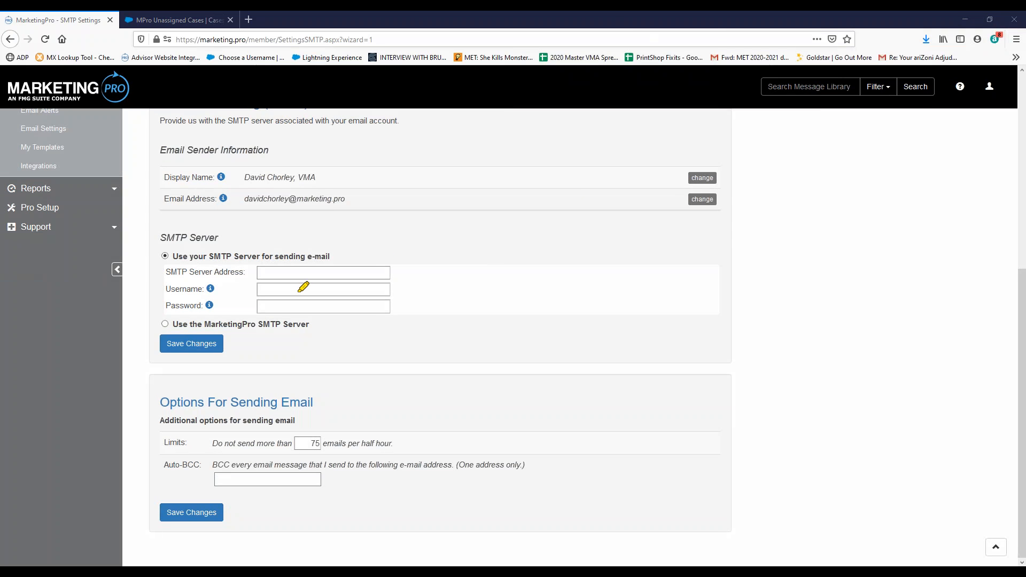
{"action": "mouse_move", "coordinate": [167, 323]}
{"action": "left_mouse_down"}
{"action": "mouse_move", "coordinate": [259, 315]}
{"action": "mouse_move", "coordinate": [167, 325]}
{"action": "left_mouse_up"}
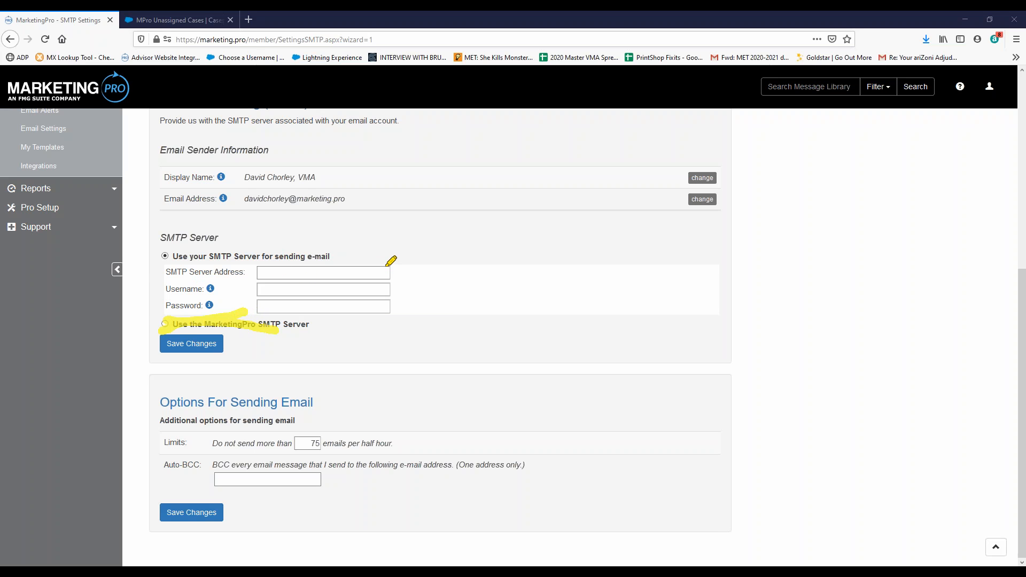
{"action": "mouse_move", "coordinate": [384, 261]}
{"action": "left_mouse_down"}
{"action": "mouse_move", "coordinate": [371, 275]}
{"action": "mouse_move", "coordinate": [392, 281]}
{"action": "mouse_move", "coordinate": [384, 260]}
{"action": "left_mouse_up"}
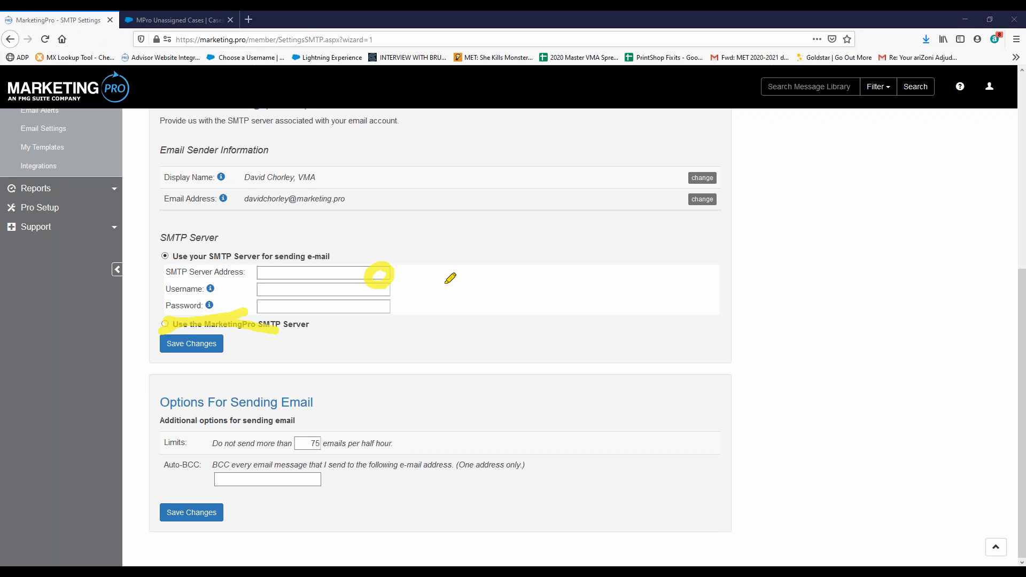
{"action": "mouse_move", "coordinate": [163, 290]}
{"action": "left_mouse_down"}
{"action": "mouse_move", "coordinate": [202, 289]}
{"action": "mouse_move", "coordinate": [202, 305]}
{"action": "left_mouse_up"}
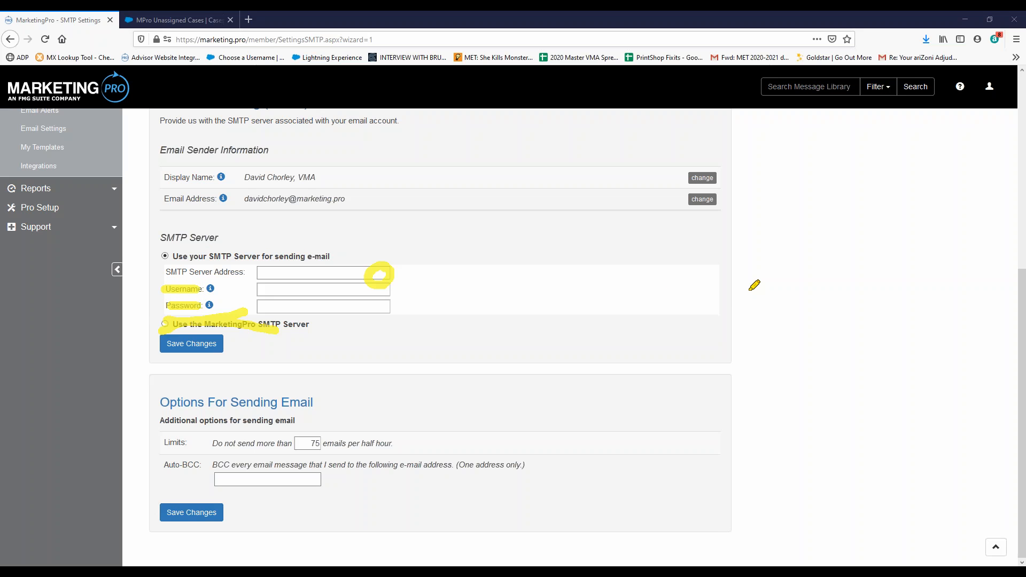
{"action": "left_click", "coordinate": [813, 383]}
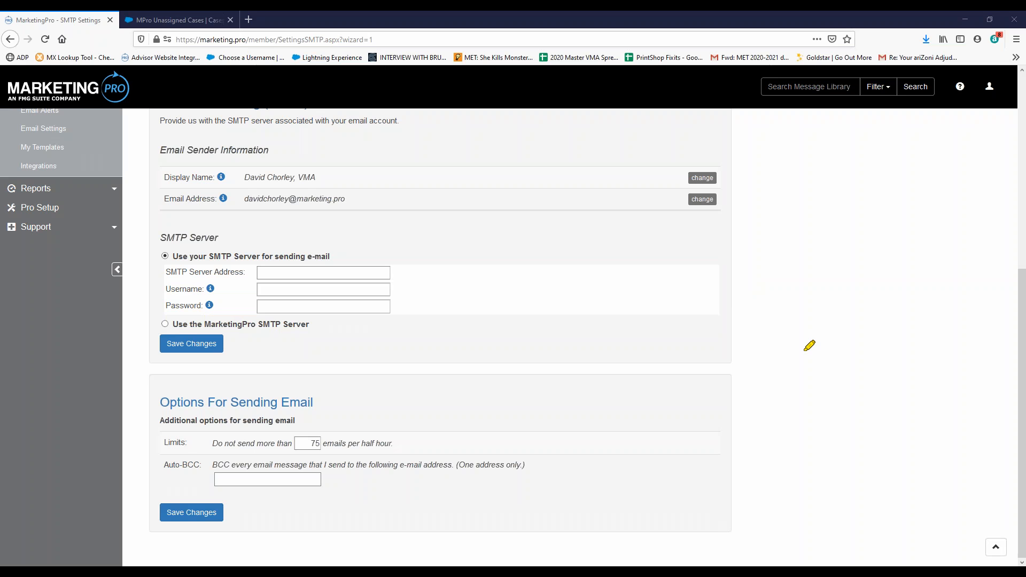
{"action": "mouse_move", "coordinate": [395, 172]}
{"action": "left_mouse_down"}
{"action": "mouse_move", "coordinate": [381, 185]}
{"action": "mouse_move", "coordinate": [382, 227]}
{"action": "mouse_move", "coordinate": [511, 200]}
{"action": "left_mouse_up"}
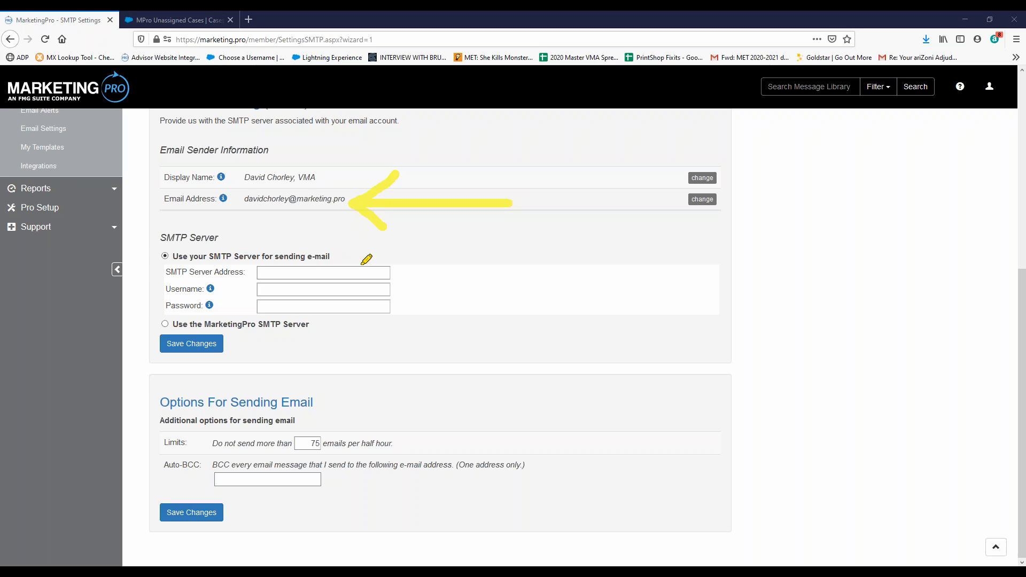
{"action": "left_click", "coordinate": [398, 272]}
{"action": "left_click", "coordinate": [394, 289]}
{"action": "left_click", "coordinate": [398, 308]}
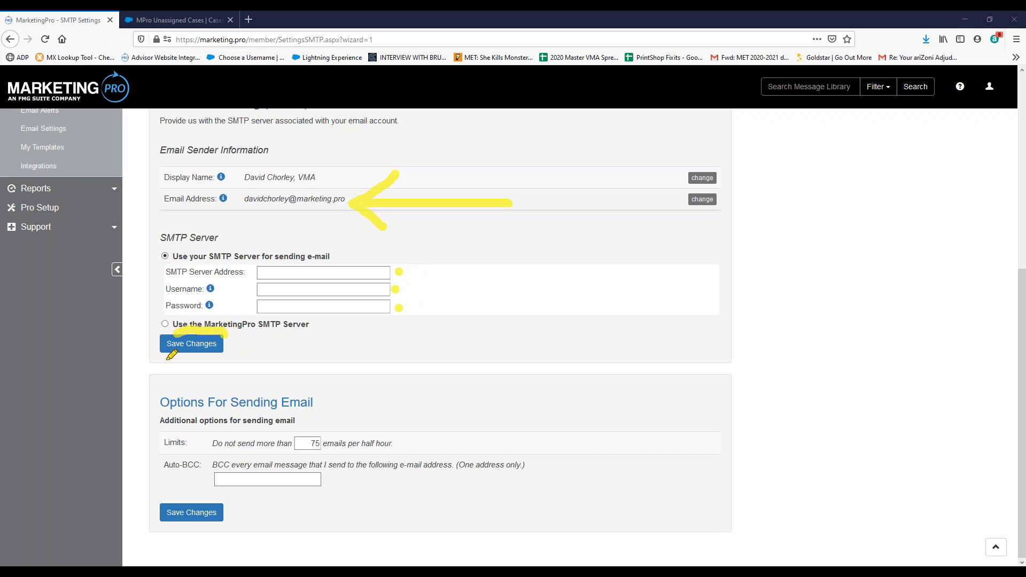
- Circle the SMTP section's Save Changes with the highlighter and clear all marks from the screen
{"action": "left_click_drag", "start_coordinate": [187, 330], "coordinate": [222, 332]}
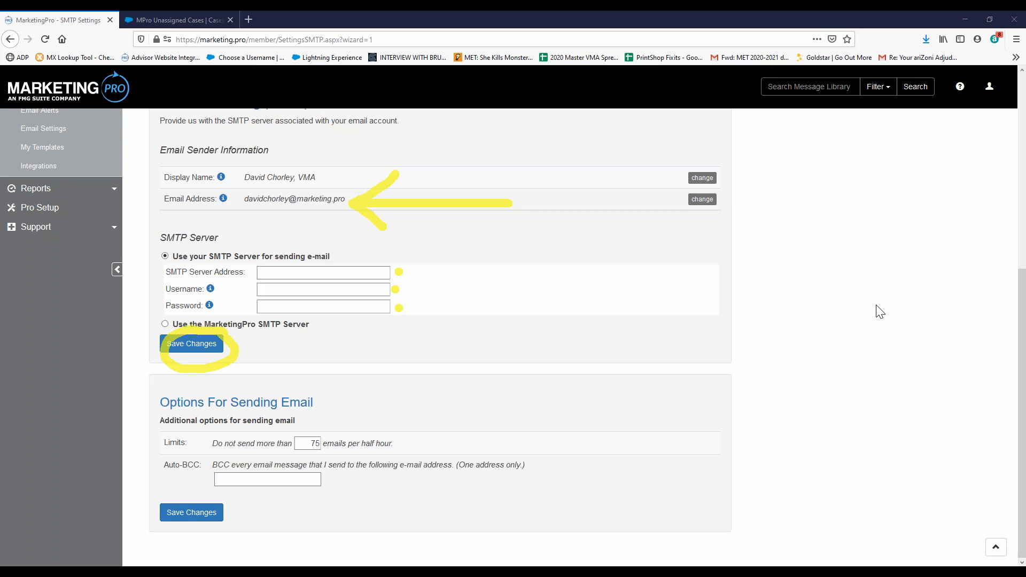
{"action": "left_click", "coordinate": [884, 405]}
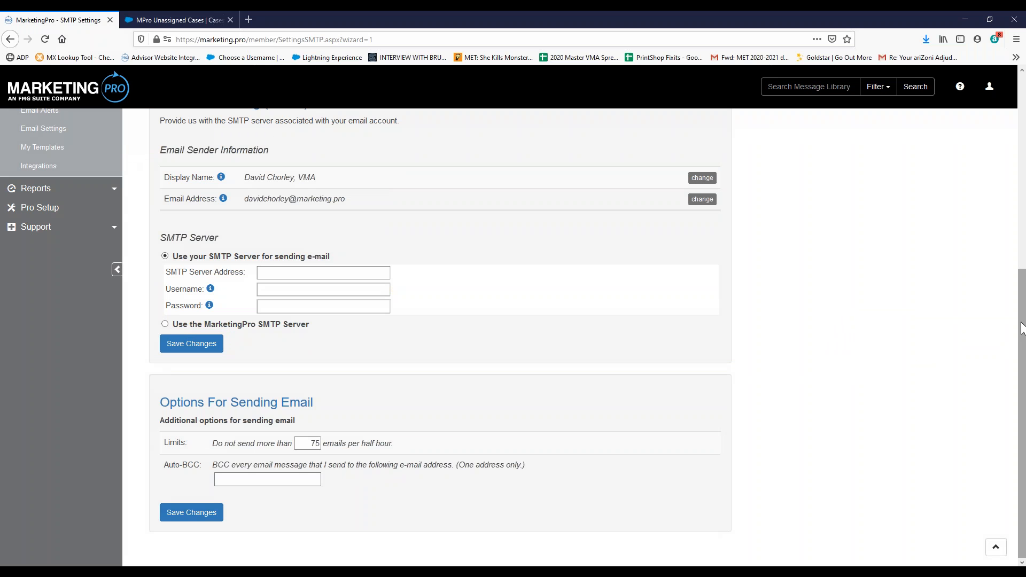
- Open the setup wizard's Email Template page and show the collections available for creating a template
{"action": "scroll", "coordinate": [1020, 311], "scroll_direction": "up", "scroll_amount": 5}
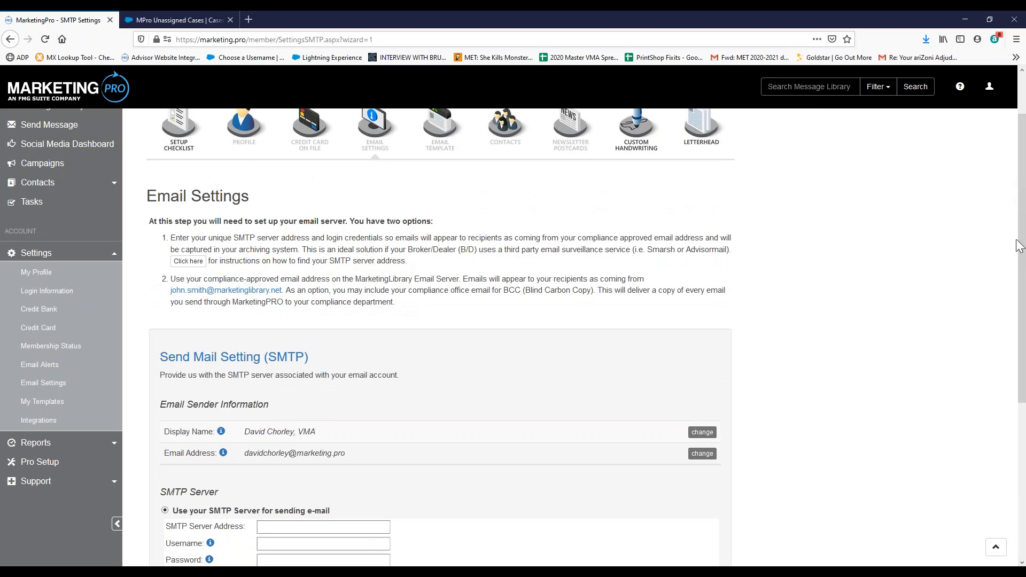
{"action": "scroll", "coordinate": [1021, 233], "scroll_direction": "up", "scroll_amount": 2}
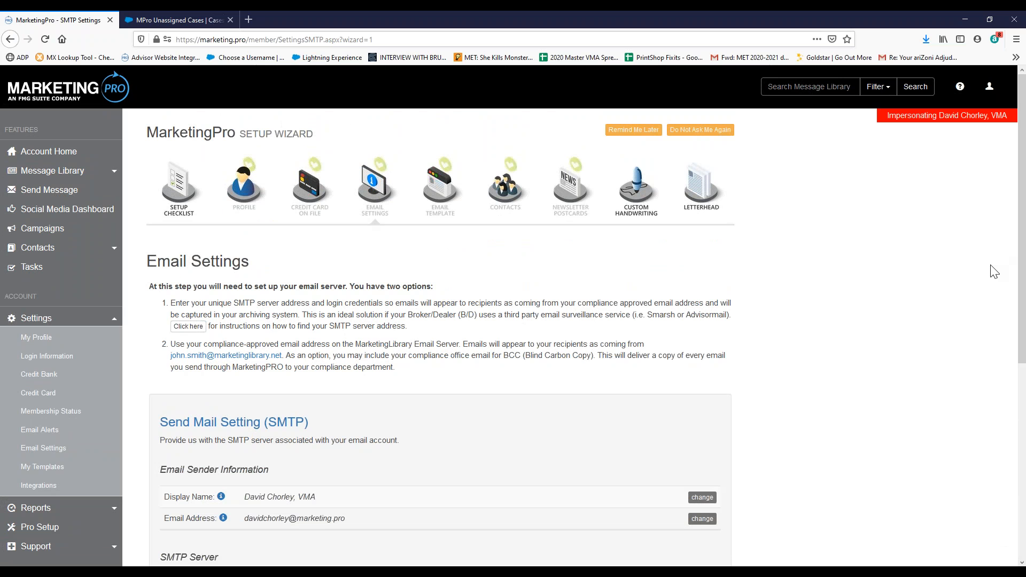
{"action": "left_click", "coordinate": [582, 216]}
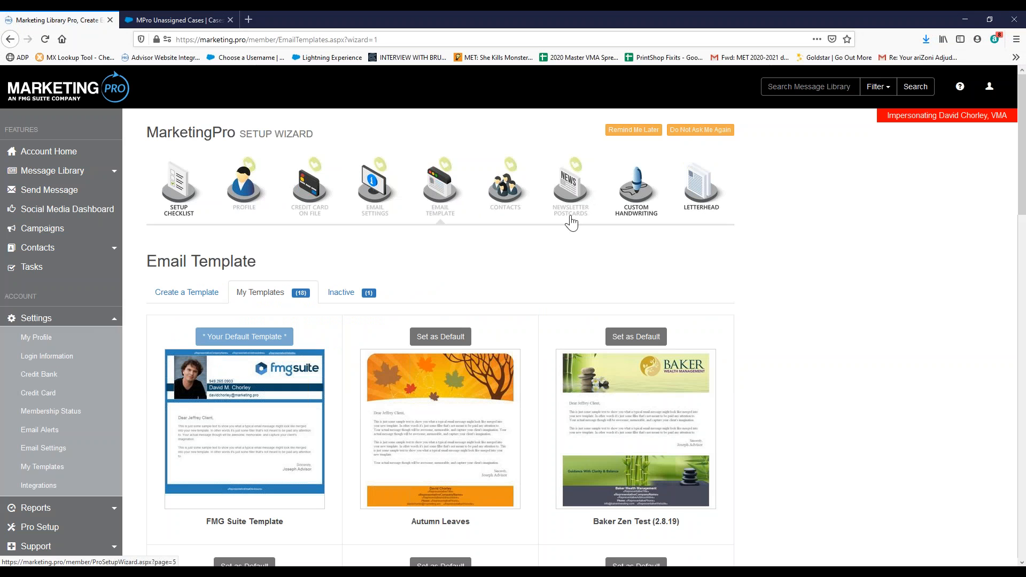
{"action": "left_click", "coordinate": [165, 296]}
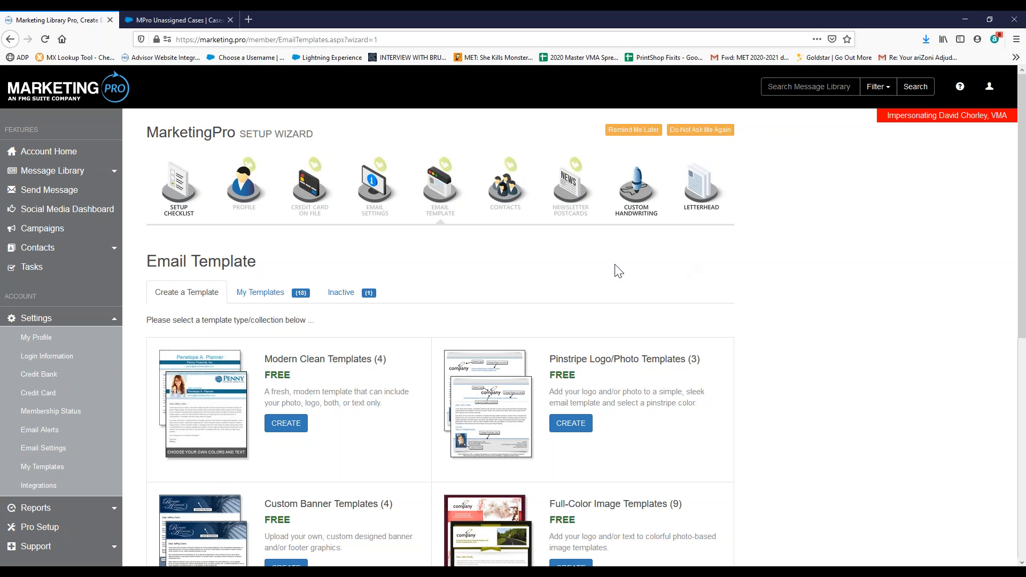
{"action": "scroll", "coordinate": [671, 268], "scroll_direction": "down", "scroll_amount": 1}
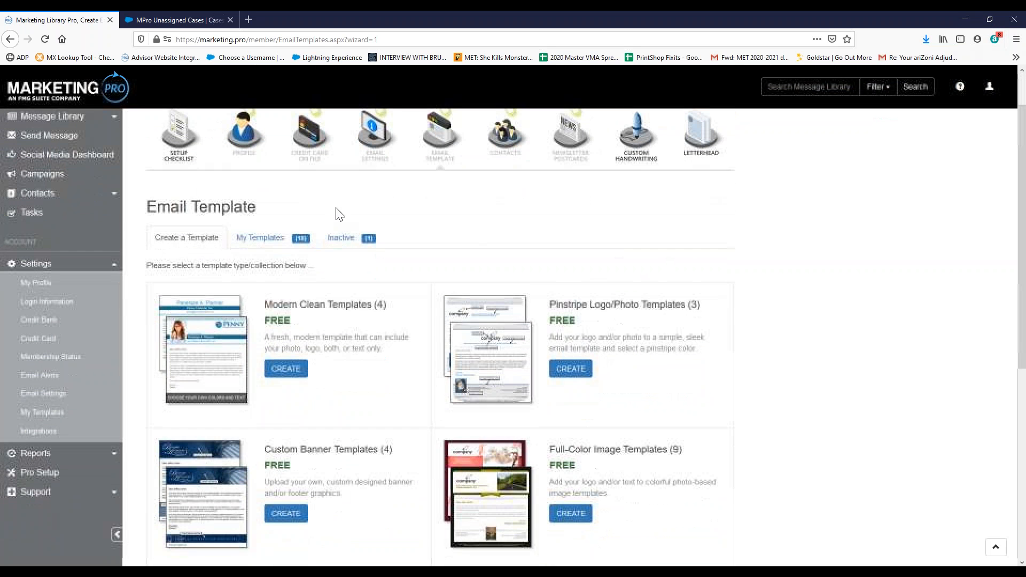
- Highlight the Email Template heading and three other collections, outline Modern Clean Templates, and clear the marks
{"action": "left_click", "coordinate": [596, 23]}
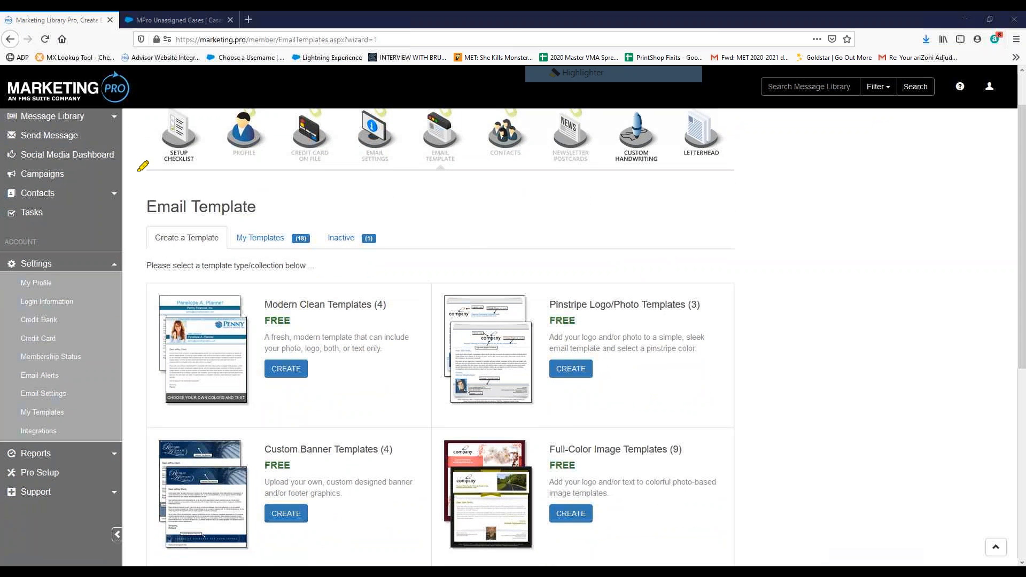
{"action": "left_click_drag", "start_coordinate": [146, 218], "coordinate": [188, 216]}
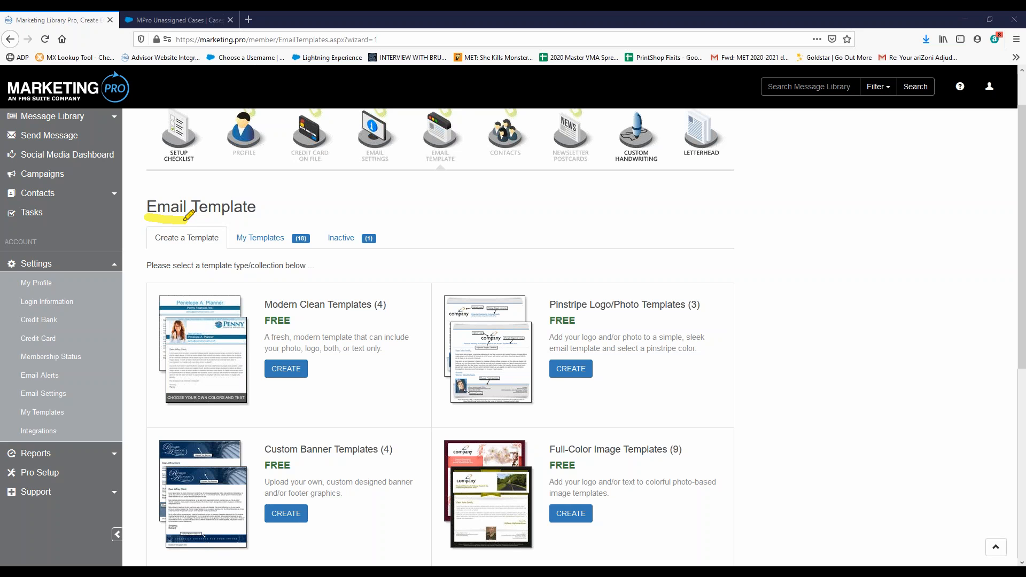
{"action": "left_click_drag", "start_coordinate": [727, 366], "coordinate": [737, 394]}
{"action": "mouse_move", "coordinate": [727, 494]}
{"action": "left_mouse_down"}
{"action": "mouse_move", "coordinate": [737, 508]}
{"action": "mouse_move", "coordinate": [732, 526]}
{"action": "left_mouse_up"}
{"action": "mouse_move", "coordinate": [393, 488]}
{"action": "left_mouse_down"}
{"action": "mouse_move", "coordinate": [395, 524]}
{"action": "mouse_move", "coordinate": [399, 488]}
{"action": "left_mouse_up"}
{"action": "mouse_move", "coordinate": [148, 278]}
{"action": "left_mouse_down"}
{"action": "mouse_move", "coordinate": [135, 426]}
{"action": "mouse_move", "coordinate": [314, 430]}
{"action": "mouse_move", "coordinate": [442, 298]}
{"action": "mouse_move", "coordinate": [318, 274]}
{"action": "mouse_move", "coordinate": [154, 269]}
{"action": "left_mouse_up"}
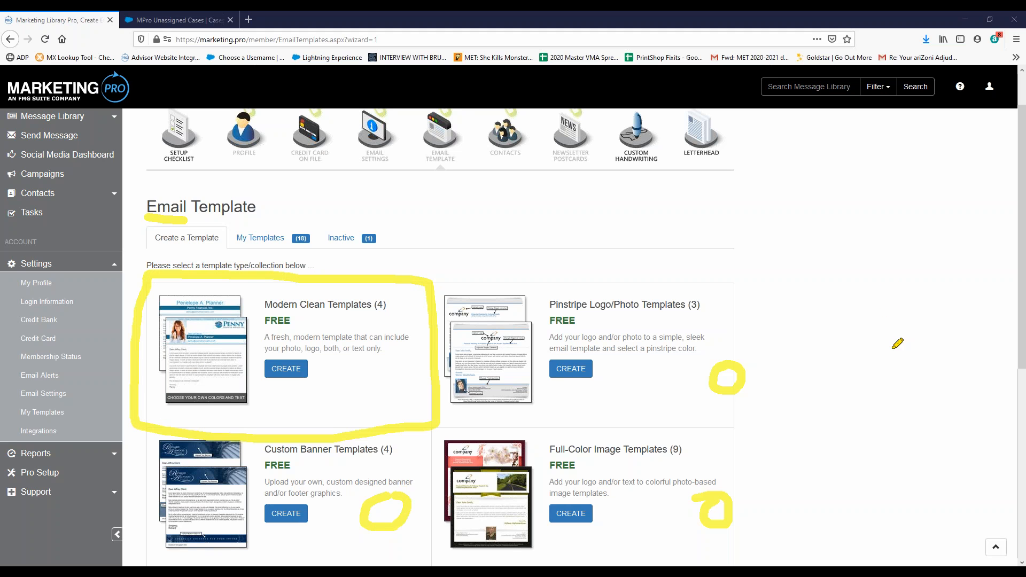
{"action": "left_click", "coordinate": [920, 448]}
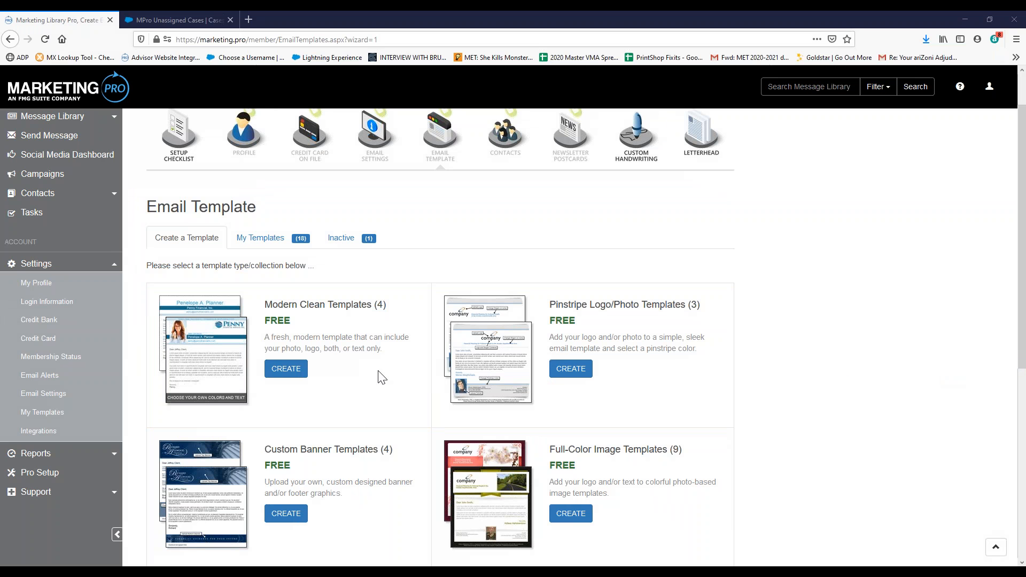
- Open the Modern Clean Templates collection and start a template from Logo/Photo Combo A (Sans-Serif Font)
{"action": "left_click", "coordinate": [297, 373]}
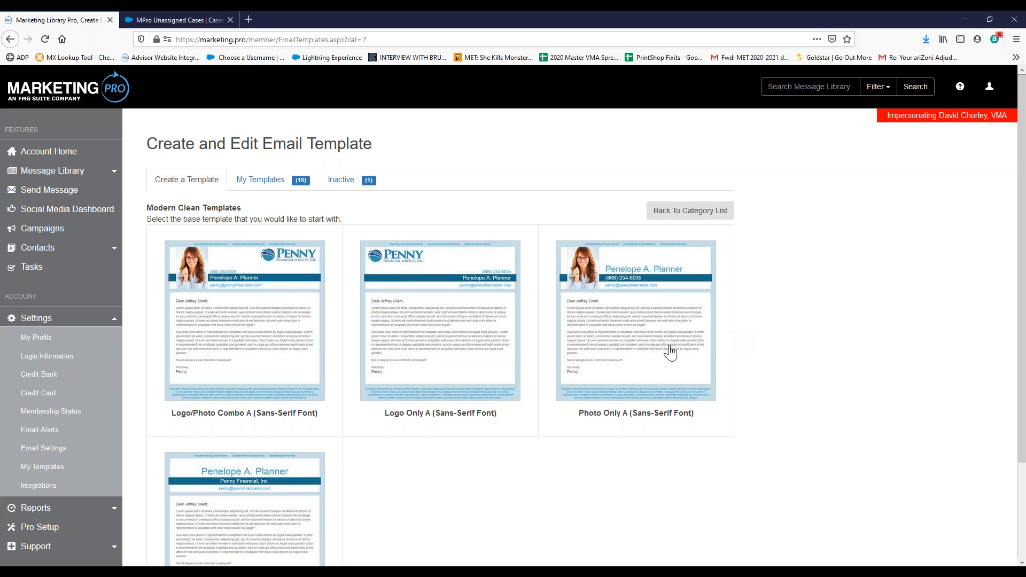
{"action": "left_click_drag", "start_coordinate": [710, 422], "coordinate": [585, 427]}
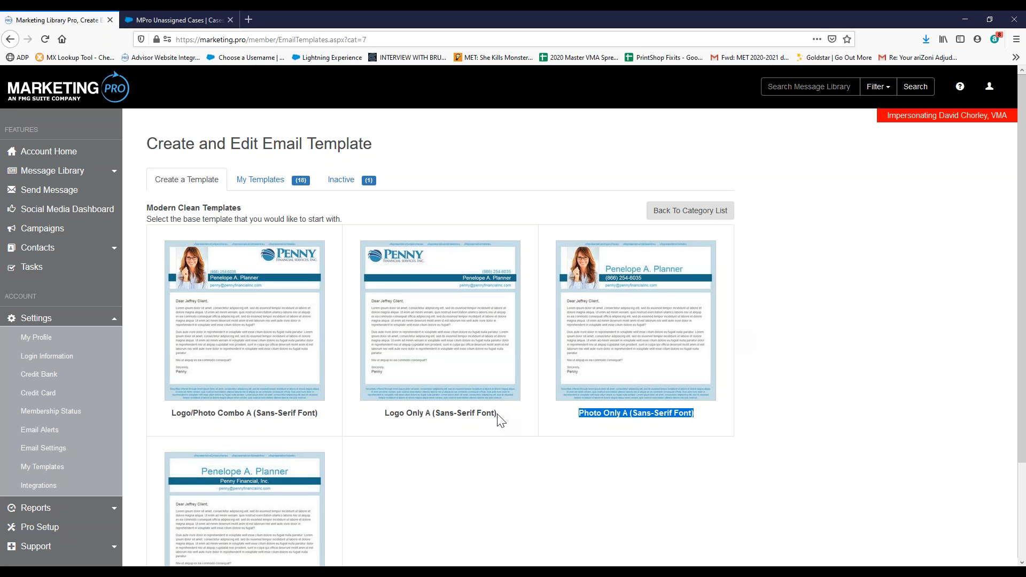
{"action": "left_click_drag", "start_coordinate": [497, 415], "coordinate": [388, 416]}
{"action": "left_click", "coordinate": [259, 323]}
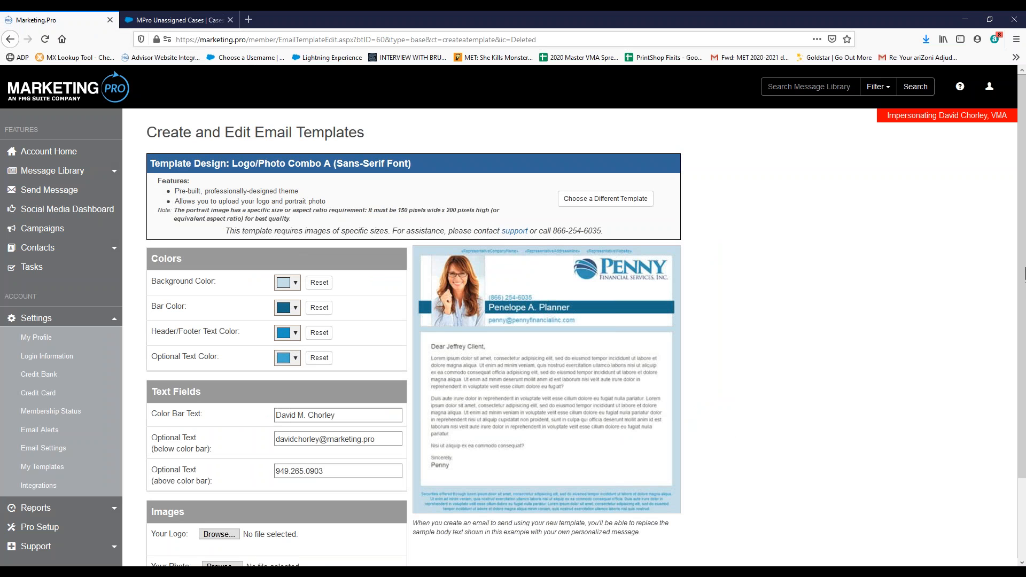
- Highlight the template preview, the Images heading, and the logo and portrait areas in the preview
{"action": "left_click_drag", "start_coordinate": [1024, 278], "coordinate": [1025, 342]}
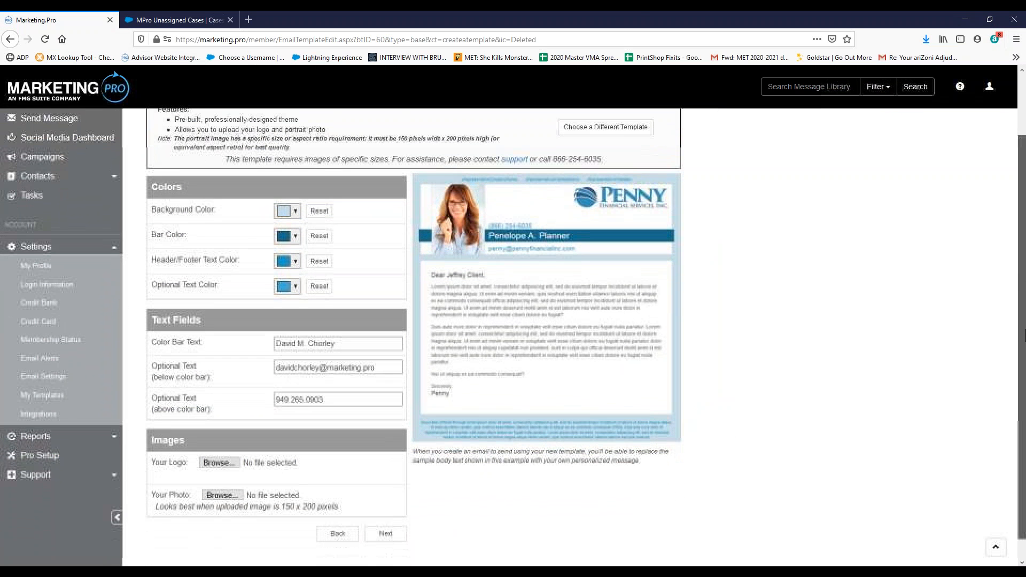
{"action": "left_click", "coordinate": [593, 75]}
{"action": "left_click", "coordinate": [698, 178]}
{"action": "mouse_move", "coordinate": [698, 177]}
{"action": "left_mouse_down"}
{"action": "mouse_move", "coordinate": [726, 293]}
{"action": "mouse_move", "coordinate": [719, 329]}
{"action": "mouse_move", "coordinate": [736, 432]}
{"action": "mouse_move", "coordinate": [693, 444]}
{"action": "left_mouse_up"}
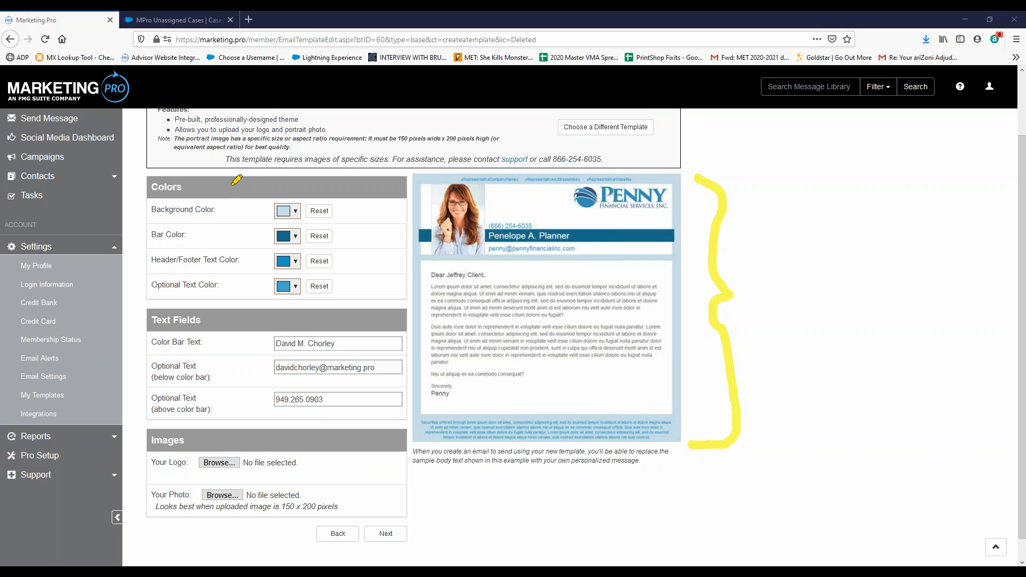
{"action": "left_click_drag", "start_coordinate": [146, 450], "coordinate": [185, 448]}
{"action": "left_click", "coordinate": [568, 186]}
{"action": "left_click_drag", "start_coordinate": [570, 207], "coordinate": [673, 217]}
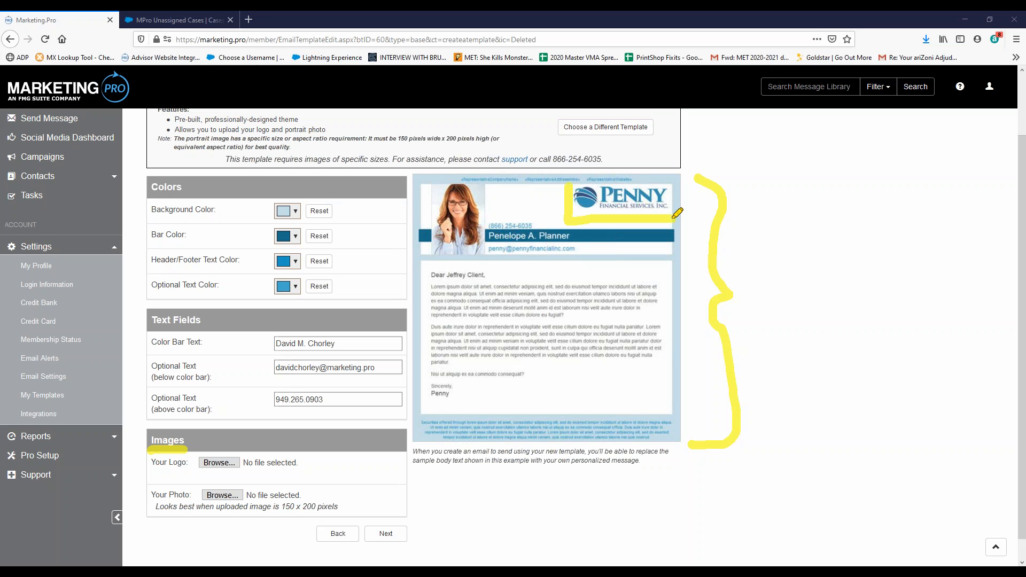
{"action": "mouse_move", "coordinate": [436, 183]}
{"action": "left_mouse_down"}
{"action": "mouse_move", "coordinate": [436, 261]}
{"action": "mouse_move", "coordinate": [483, 260]}
{"action": "mouse_move", "coordinate": [485, 183]}
{"action": "mouse_move", "coordinate": [434, 181]}
{"action": "left_mouse_up"}
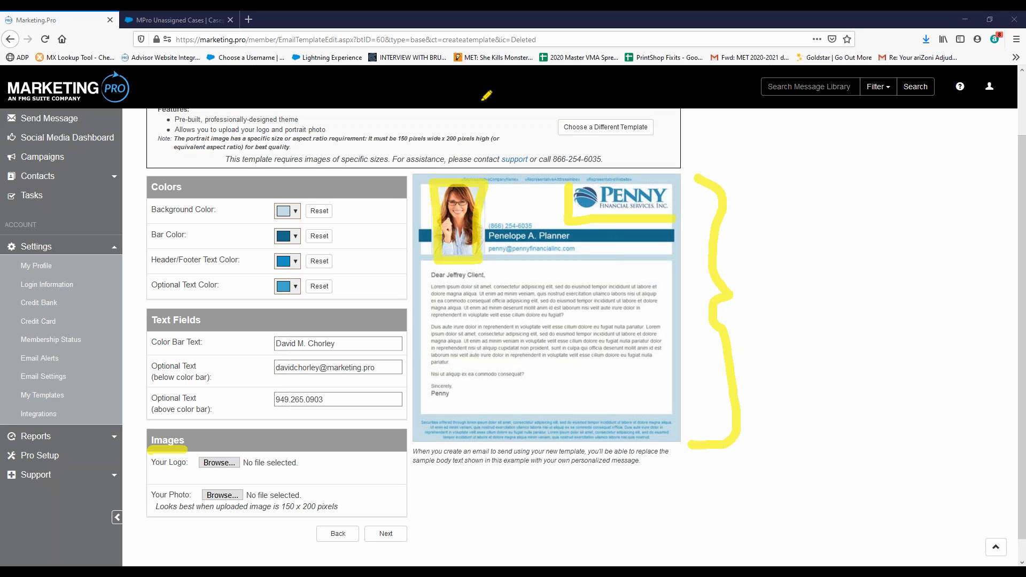
- Highlight the Text Fields heading with its three entries and the Colors heading, and clear all marks
{"action": "left_click_drag", "start_coordinate": [153, 328], "coordinate": [199, 325]}
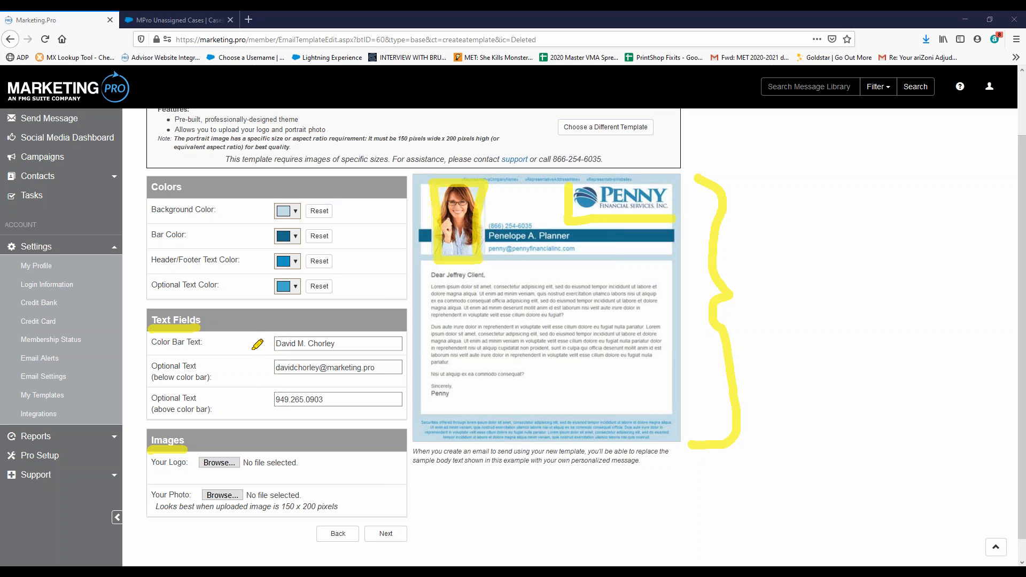
{"action": "left_click", "coordinate": [262, 340]}
{"action": "left_click", "coordinate": [259, 360]}
{"action": "left_click", "coordinate": [259, 398]}
{"action": "left_click_drag", "start_coordinate": [151, 198], "coordinate": [173, 197]}
{"action": "right_click", "coordinate": [867, 290]}
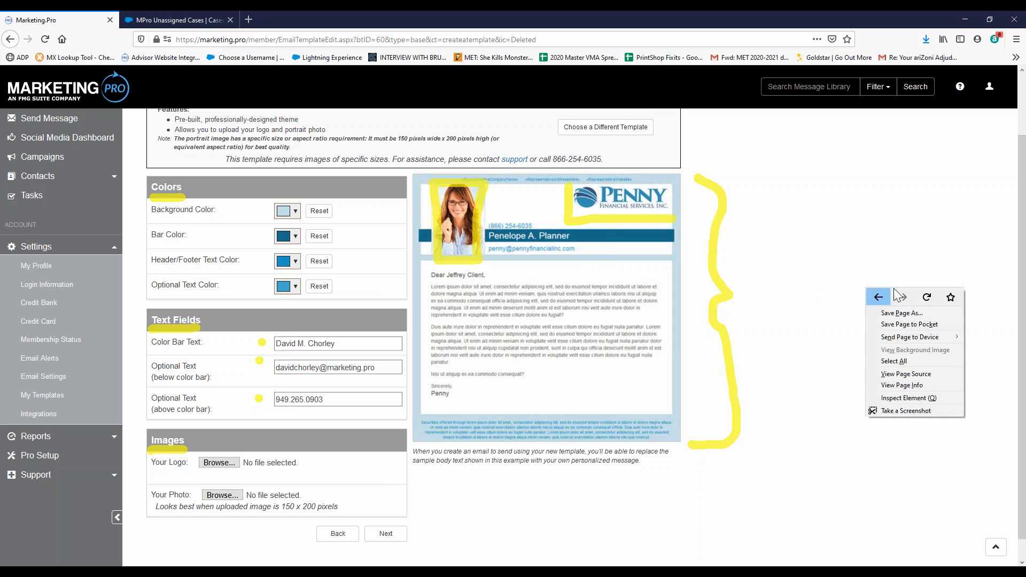
{"action": "left_click", "coordinate": [738, 133]}
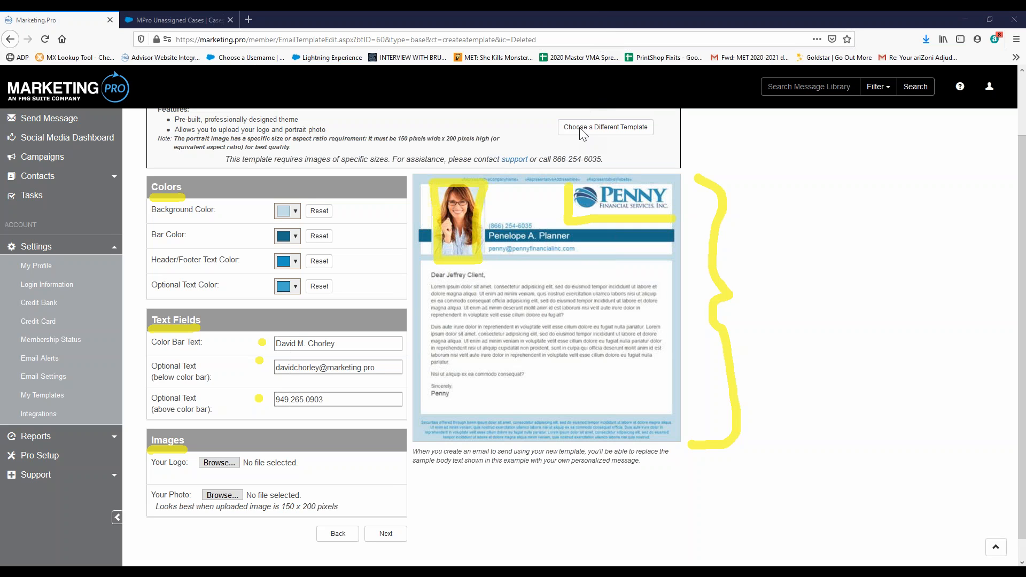
{"action": "key", "text": "Escape"}
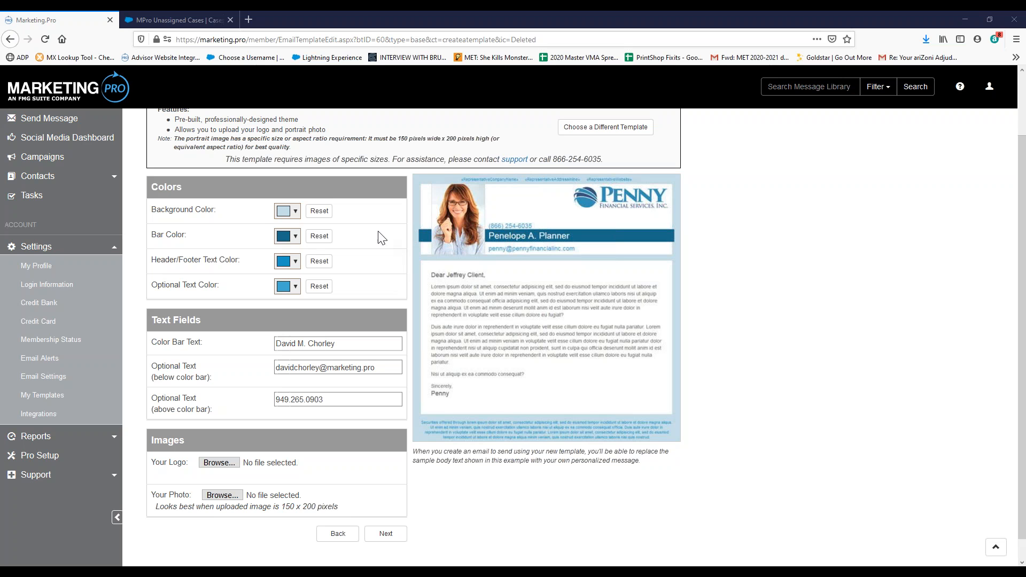
- Inspect the Background Color picker and its hex code field, leaving the picker without choosing a colour
{"action": "left_click", "coordinate": [294, 212]}
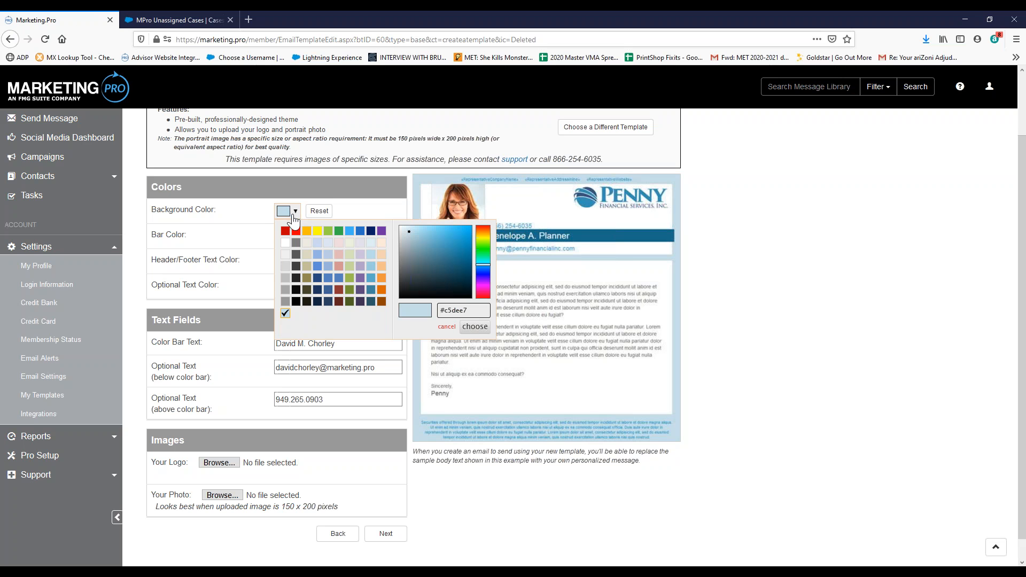
{"action": "left_click", "coordinate": [368, 209]}
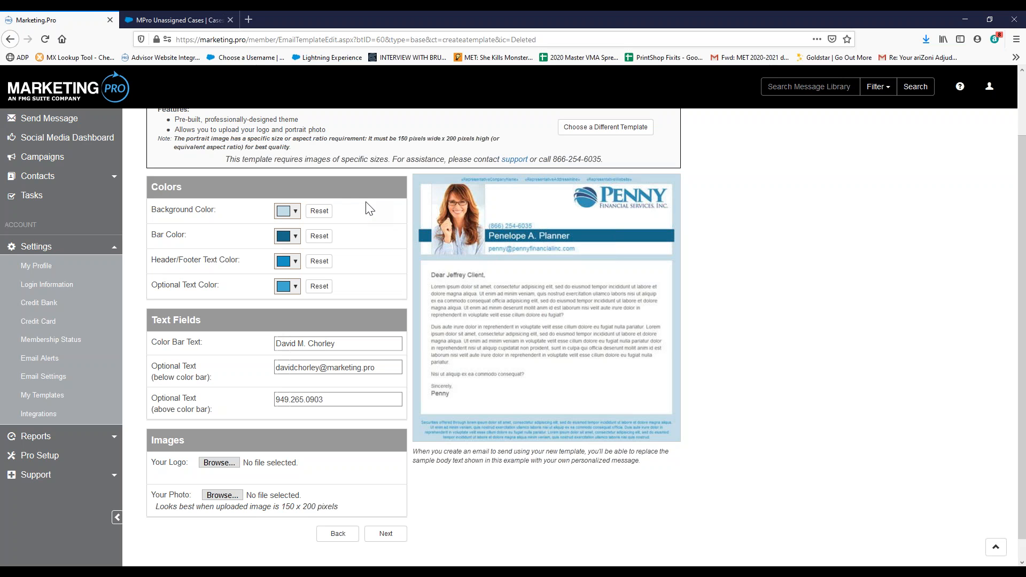
{"action": "left_click", "coordinate": [295, 212]}
{"action": "left_click_drag", "start_coordinate": [471, 311], "coordinate": [437, 310]}
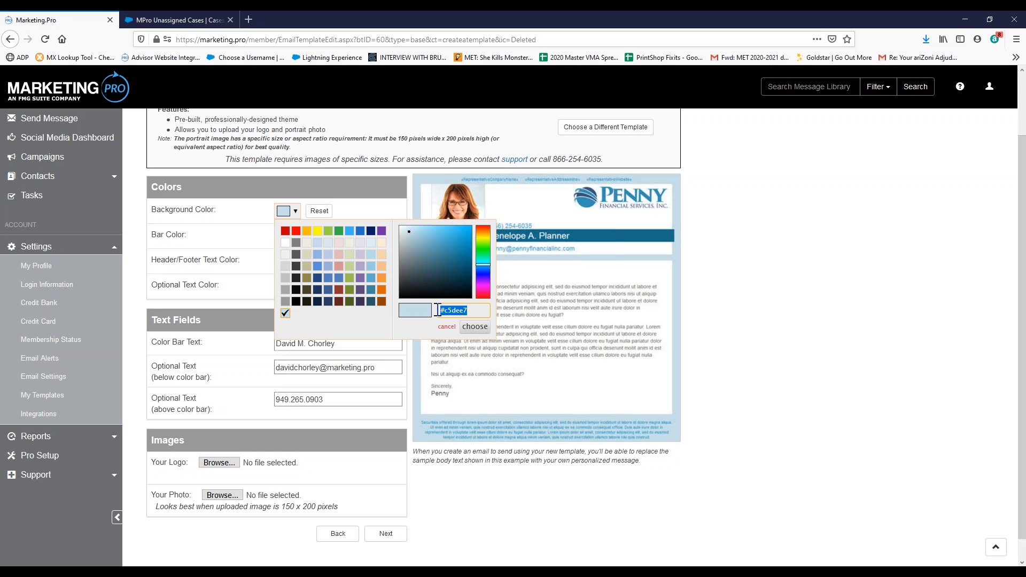
{"action": "left_click", "coordinate": [802, 400]}
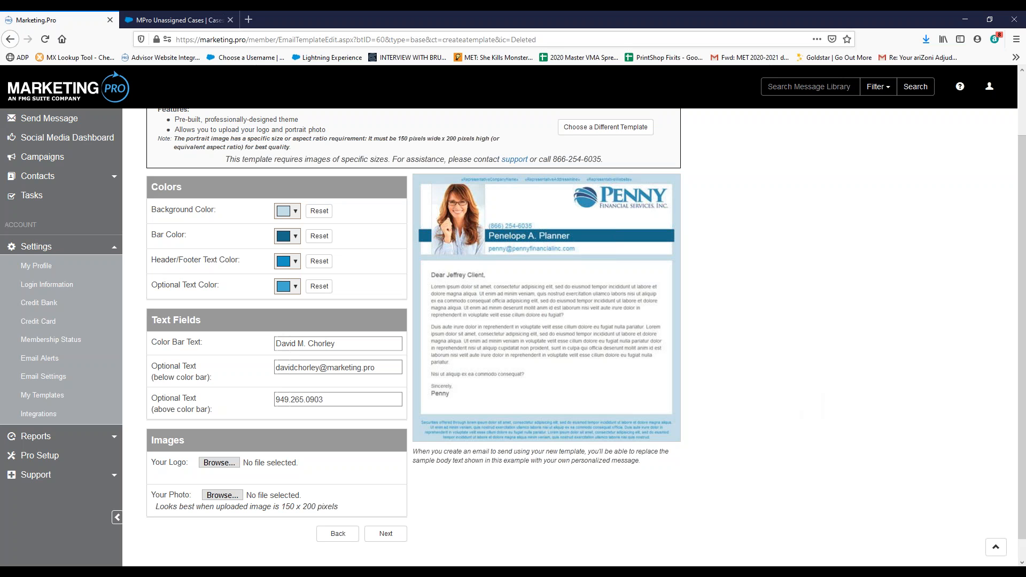
- Leave the new template's editor and open the default FMG Suite Template from the saved templates
{"action": "scroll", "coordinate": [799, 402], "scroll_direction": "down", "scroll_amount": 1}
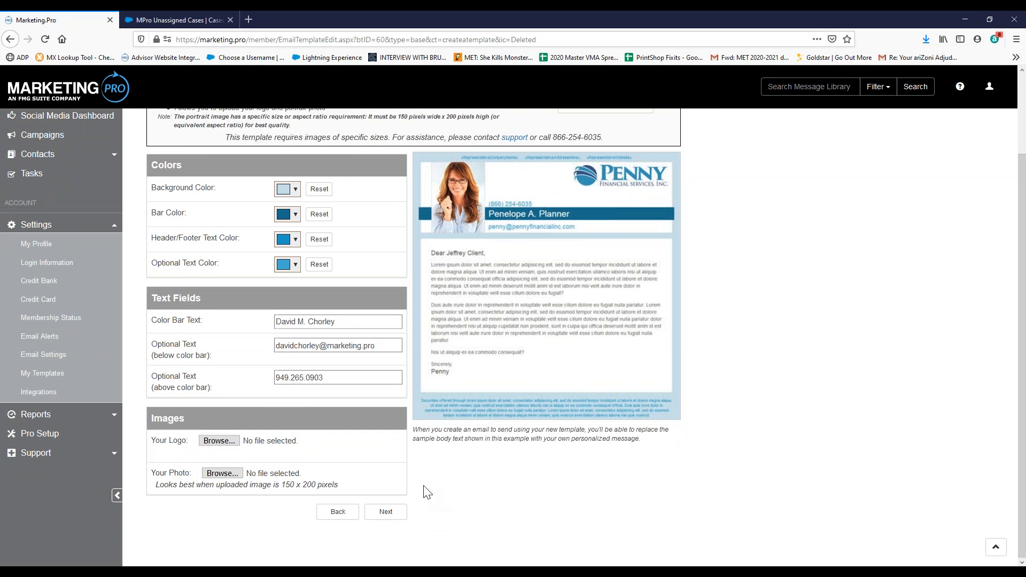
{"action": "left_click", "coordinate": [386, 512]}
{"action": "left_click", "coordinate": [11, 41]}
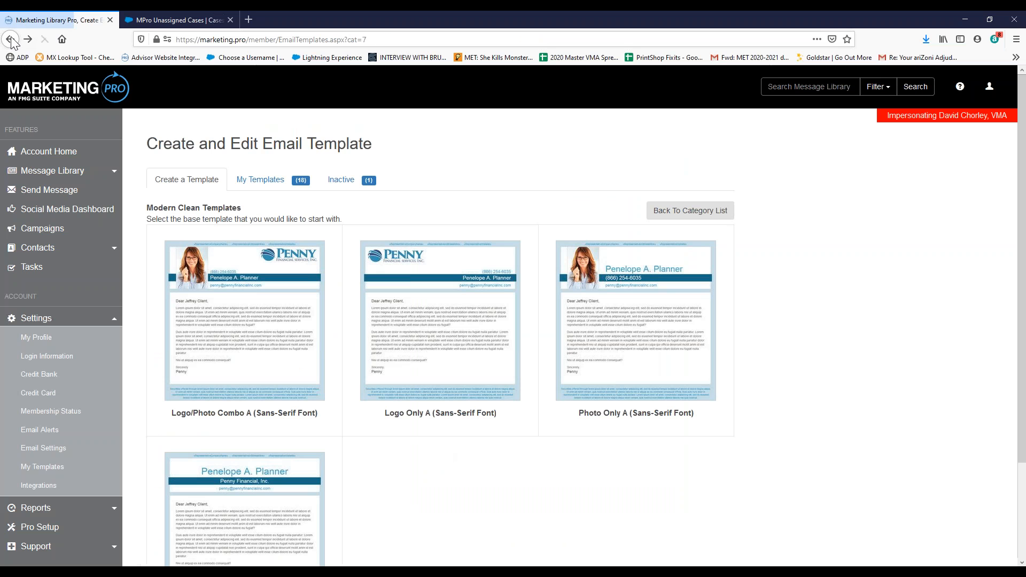
{"action": "left_click", "coordinate": [260, 181]}
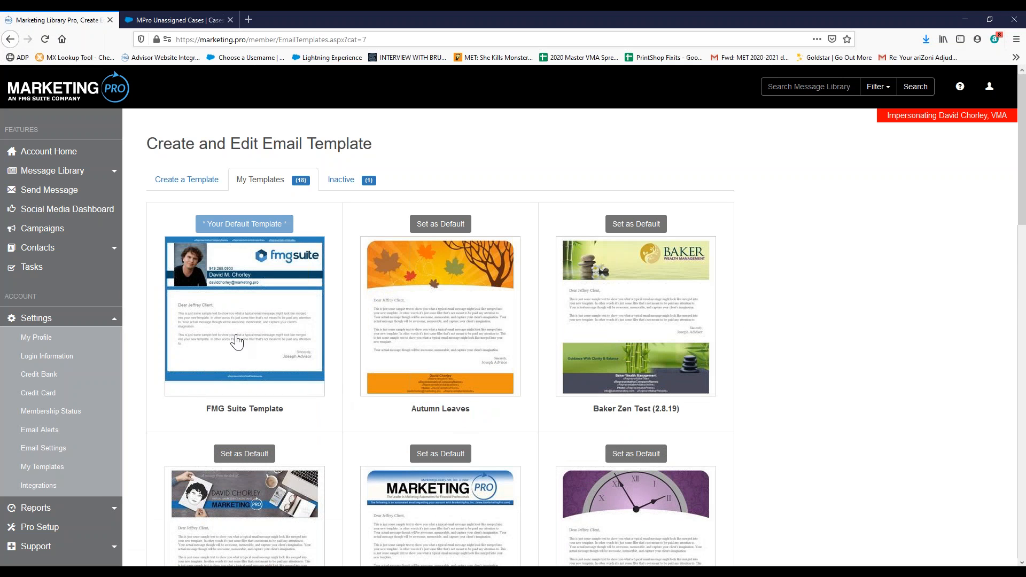
{"action": "left_click", "coordinate": [236, 340]}
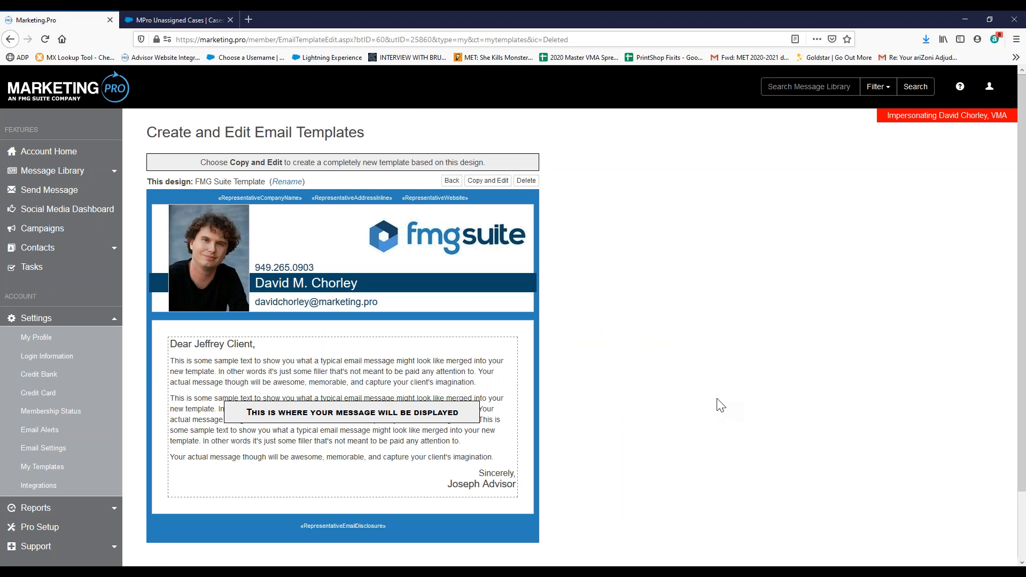
- Review the FMG Suite Template's layout, header merge fields and email disclosure field, and return to the saved templates list
{"action": "scroll", "coordinate": [724, 405], "scroll_direction": "down", "scroll_amount": 2}
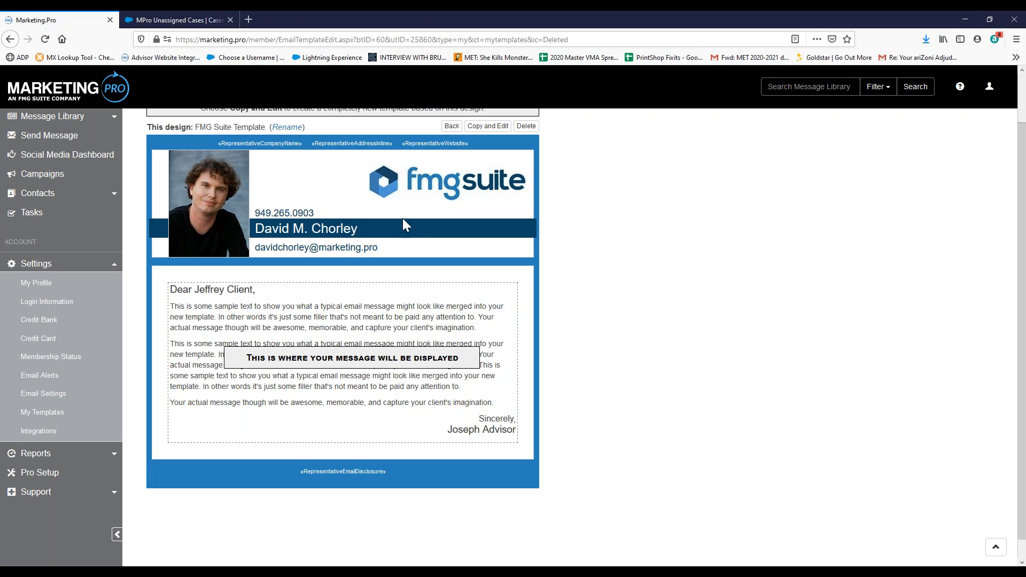
{"action": "scroll", "coordinate": [402, 218], "scroll_direction": "down", "scroll_amount": 1}
{"action": "left_click_drag", "start_coordinate": [428, 453], "coordinate": [299, 457]}
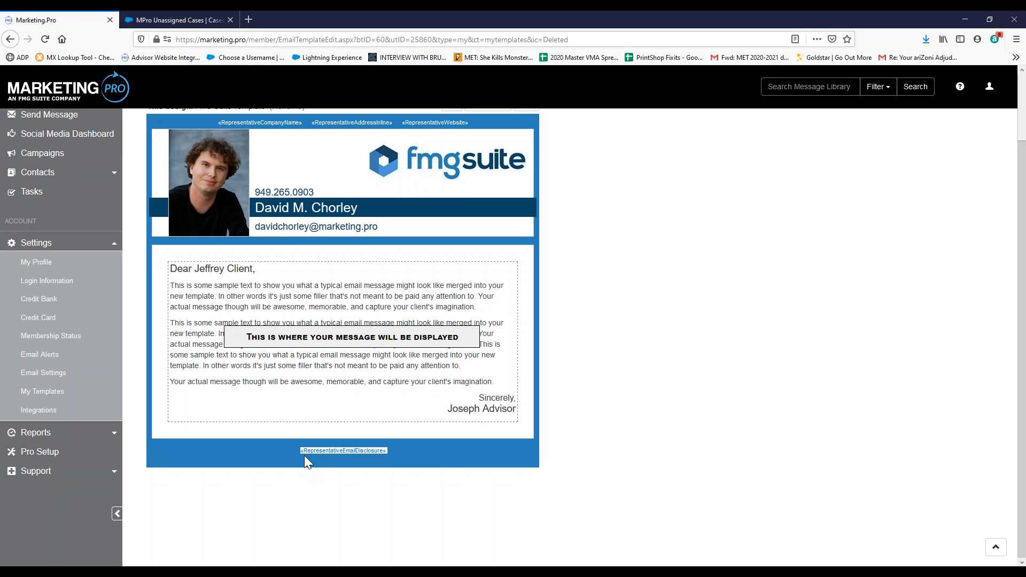
{"action": "left_click", "coordinate": [415, 443]}
{"action": "scroll", "coordinate": [451, 447], "scroll_direction": "up", "scroll_amount": 3}
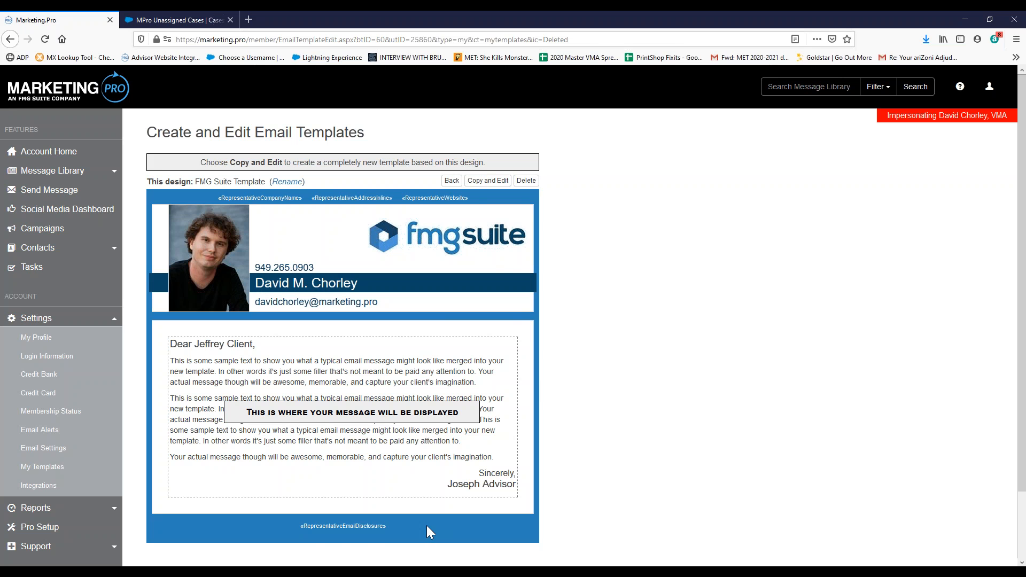
{"action": "left_click_drag", "start_coordinate": [389, 528], "coordinate": [299, 530]}
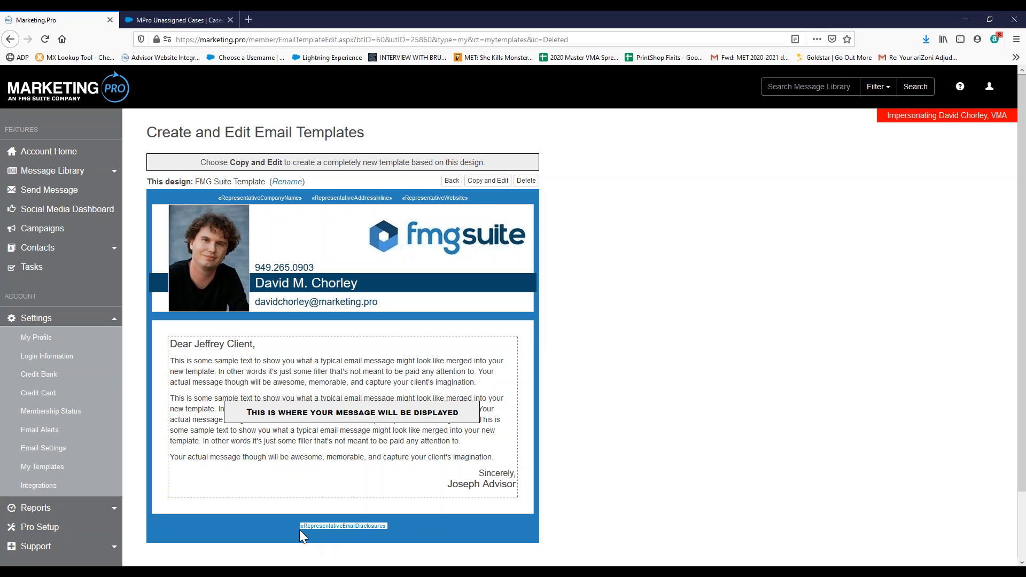
{"action": "left_click_drag", "start_coordinate": [492, 195], "coordinate": [333, 193]}
{"action": "left_click", "coordinate": [492, 197]}
{"action": "left_click", "coordinate": [11, 39]}
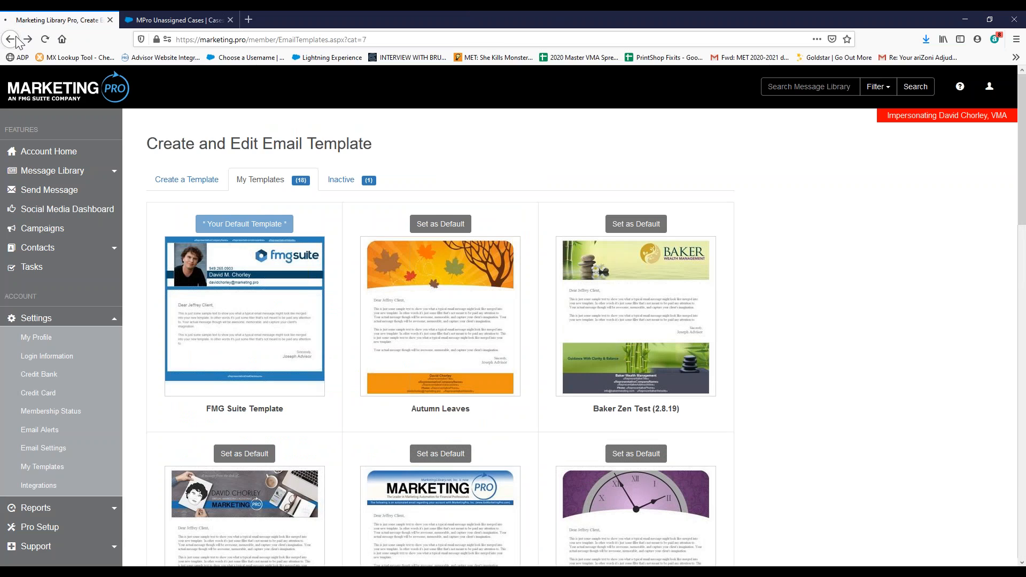
- Return to the setup wizard's Email Template page, open the Contacts step, and circle its icon briefly before clearing the mark
{"action": "left_click", "coordinate": [18, 42]}
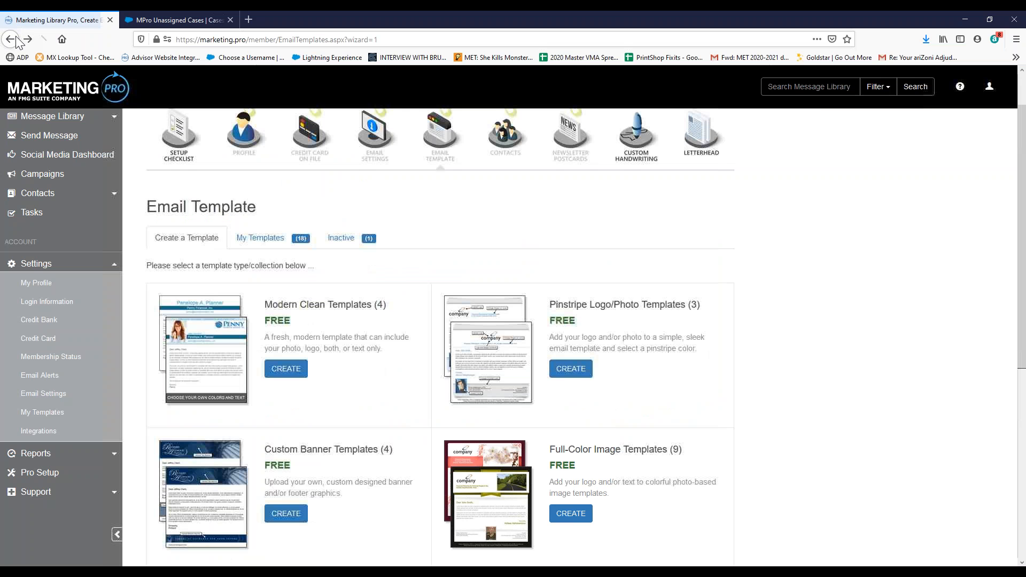
{"action": "left_click", "coordinate": [507, 199]}
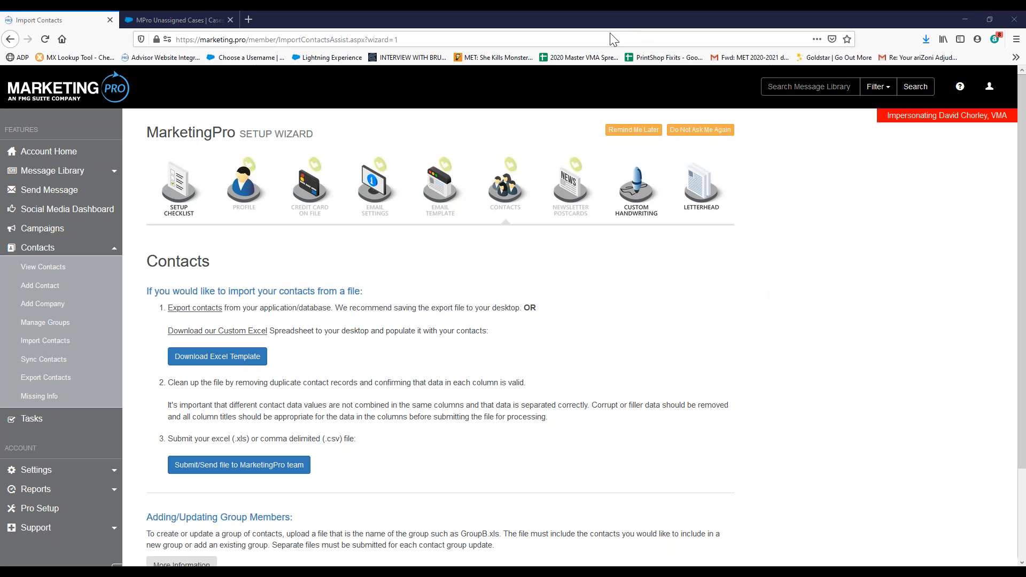
{"action": "mouse_move", "coordinate": [514, 145]}
{"action": "left_mouse_down"}
{"action": "mouse_move", "coordinate": [500, 148]}
{"action": "mouse_move", "coordinate": [472, 196]}
{"action": "left_mouse_up"}
{"action": "mouse_move", "coordinate": [484, 231]}
{"action": "left_mouse_down"}
{"action": "mouse_move", "coordinate": [539, 170]}
{"action": "mouse_move", "coordinate": [513, 142]}
{"action": "left_mouse_up"}
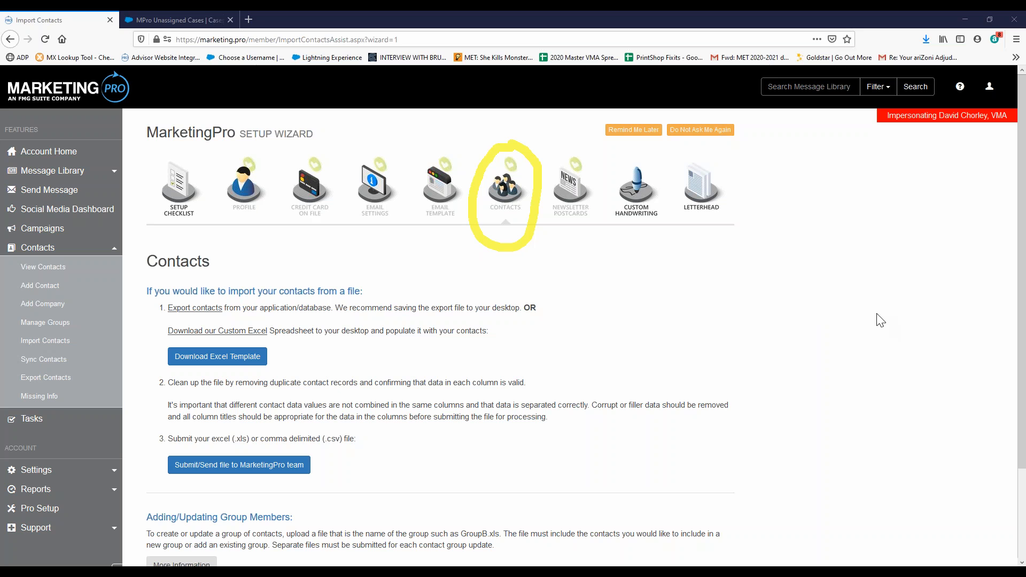
{"action": "left_click", "coordinate": [868, 409]}
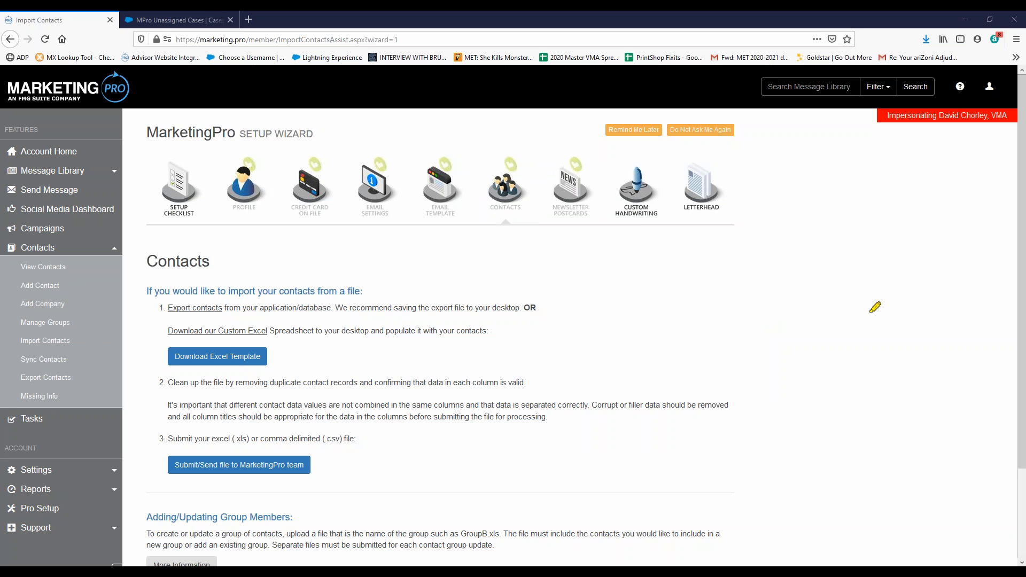
- Highlight the Sync Your Contacts heading and open the contact sync integrations from its link
{"action": "scroll", "coordinate": [1021, 314], "scroll_direction": "down", "scroll_amount": 3}
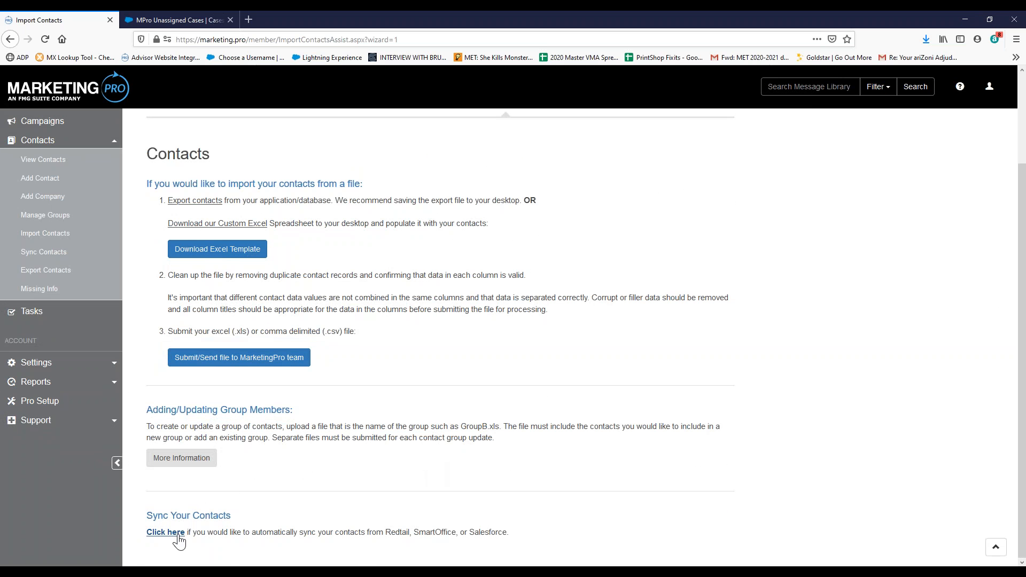
{"action": "left_click_drag", "start_coordinate": [165, 533], "coordinate": [150, 513]}
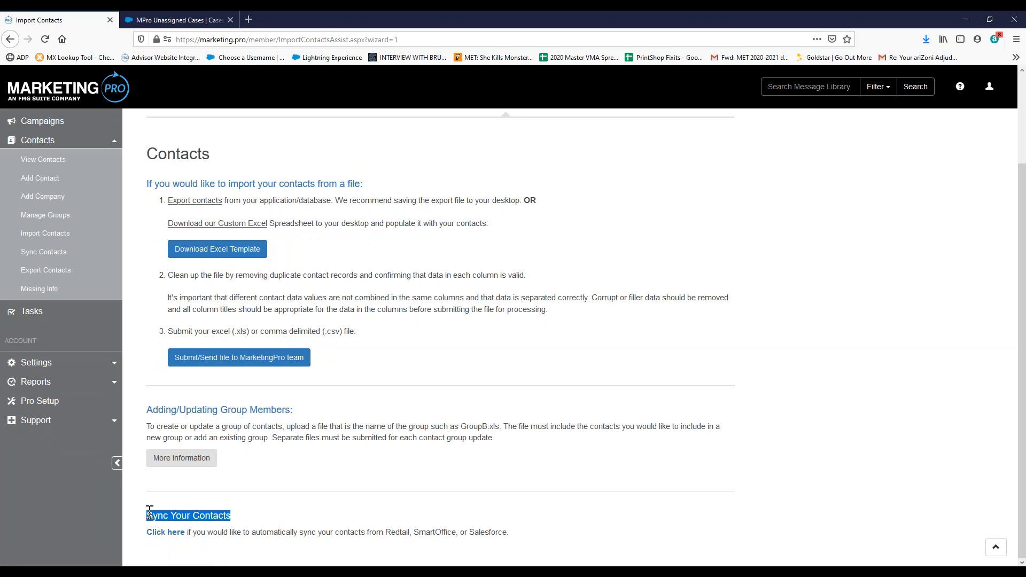
{"action": "left_click", "coordinate": [155, 533]}
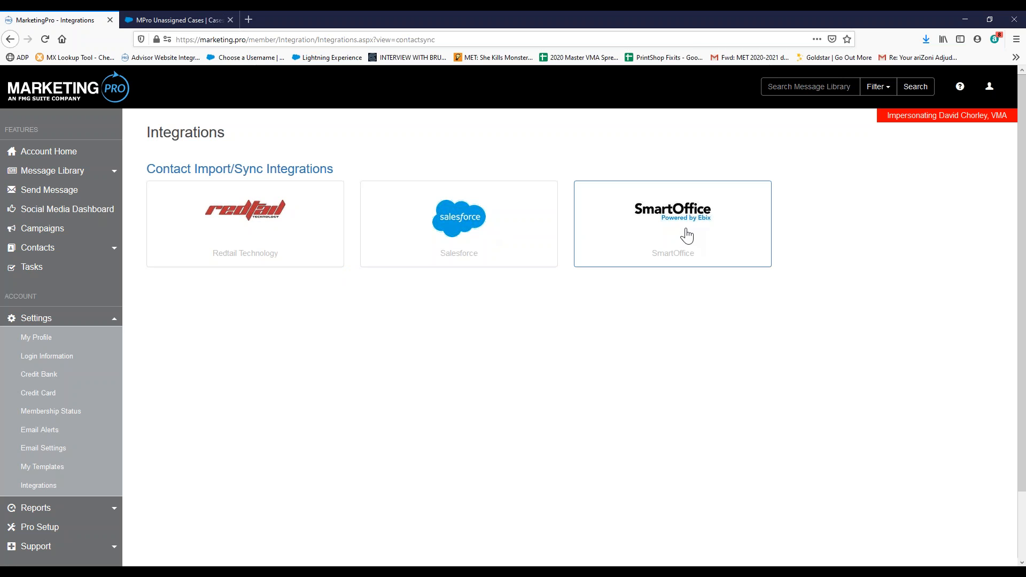
- Open the Redtail Technology integration and proceed past the 10,000-contact limit notice to the Redtail Sync account form
{"action": "left_click", "coordinate": [290, 208]}
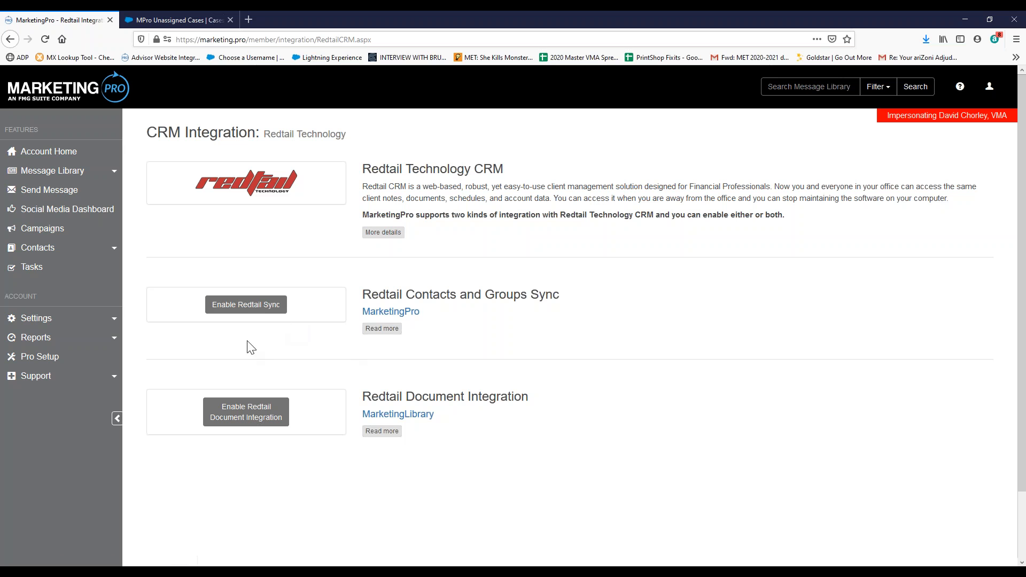
{"action": "left_click", "coordinate": [247, 305]}
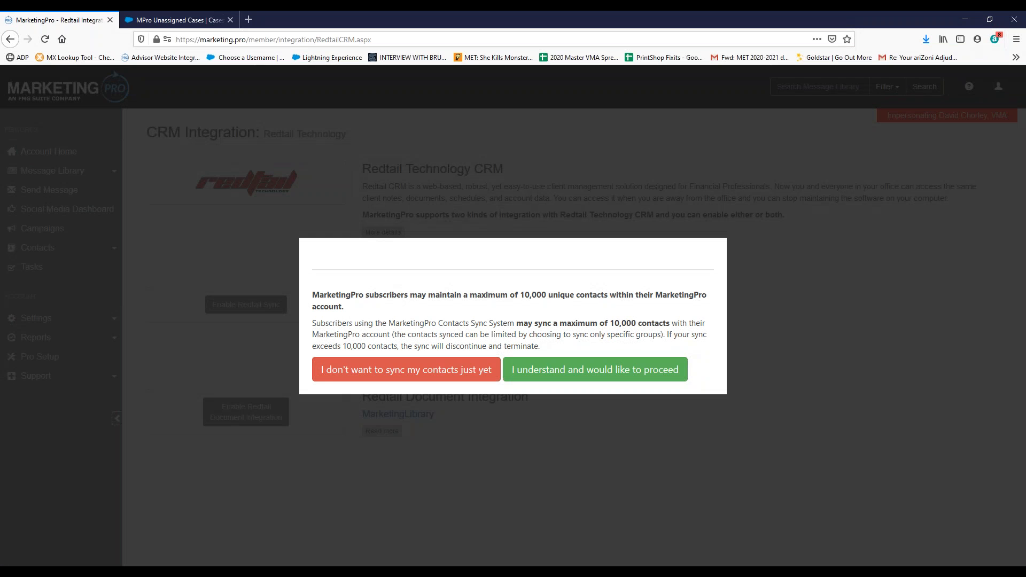
{"action": "left_click", "coordinate": [604, 370]}
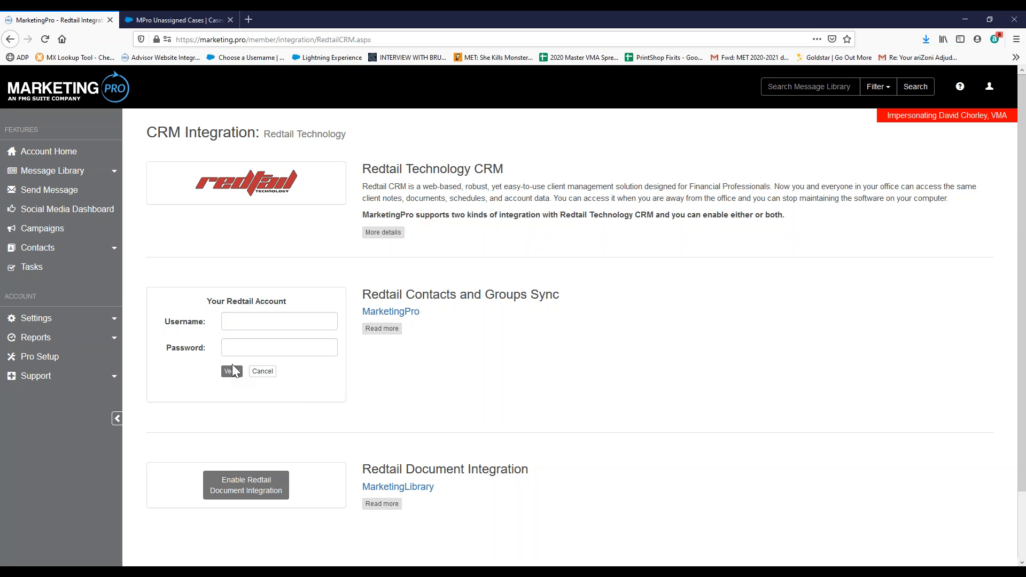
- Leave the Redtail sync form without entering credentials and return to the setup wizard's Contacts page
{"action": "left_click", "coordinate": [11, 40]}
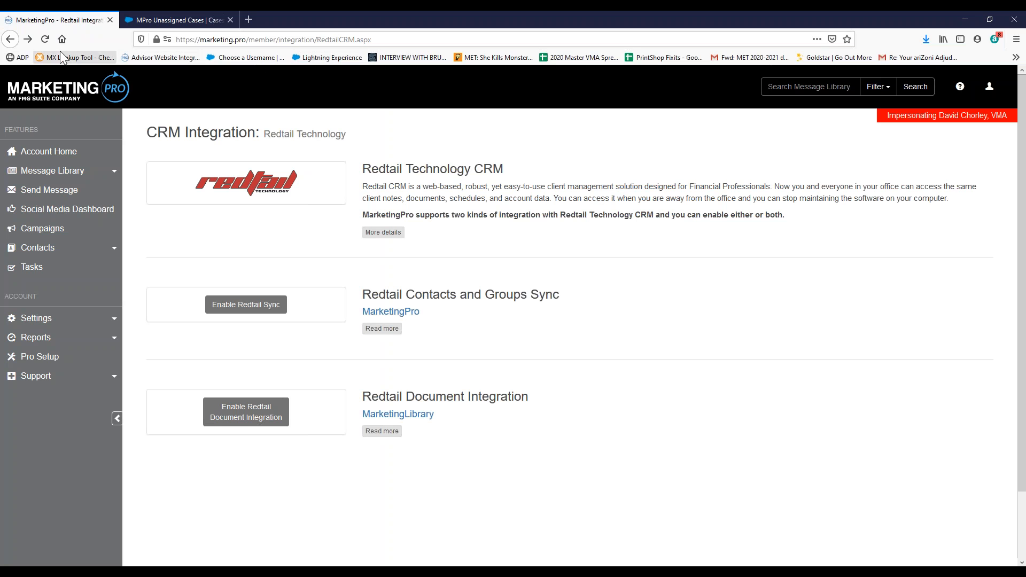
{"action": "left_click", "coordinate": [16, 40]}
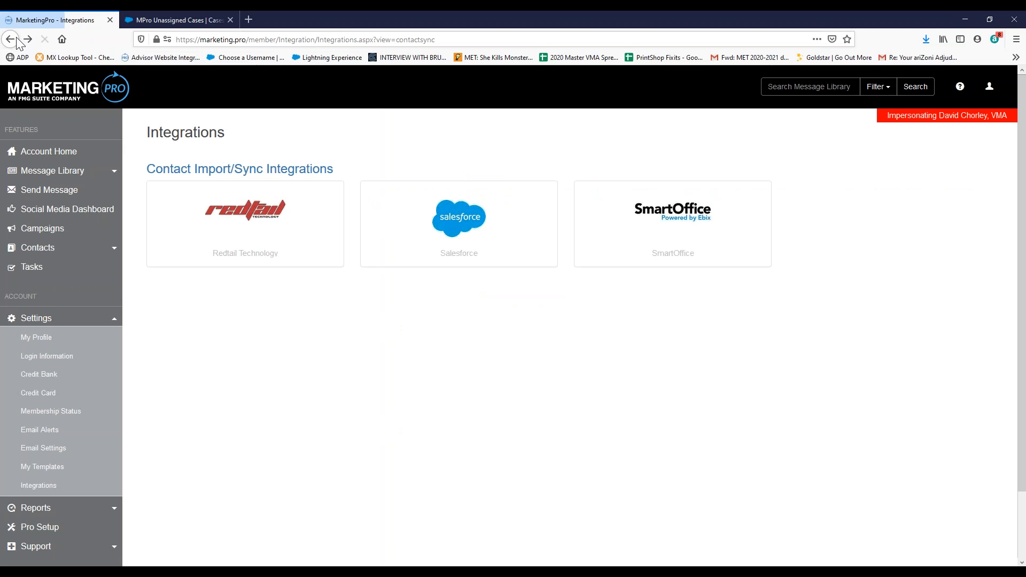
{"action": "left_click", "coordinate": [16, 40]}
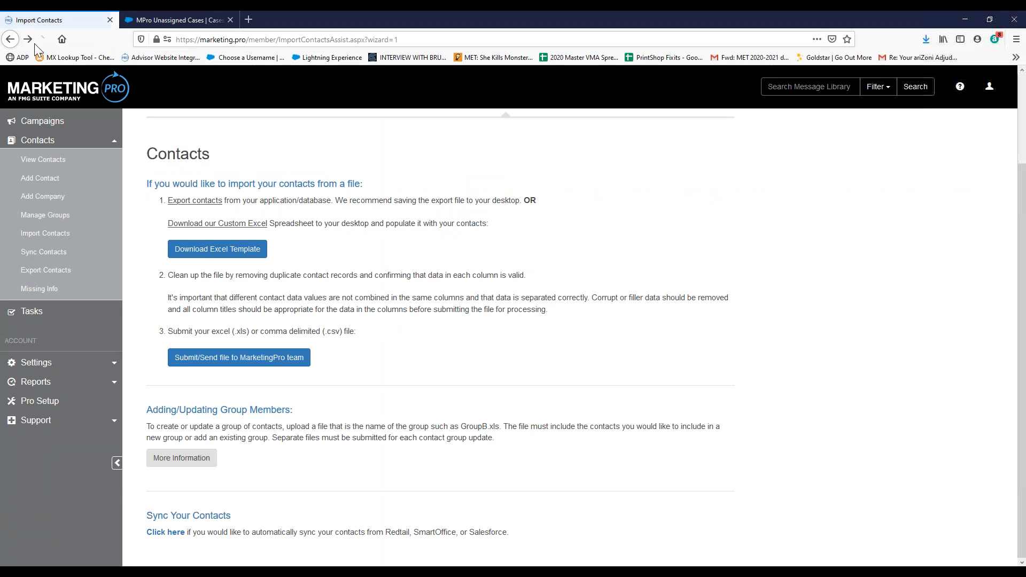
{"action": "scroll", "coordinate": [591, 240], "scroll_direction": "up", "scroll_amount": 2}
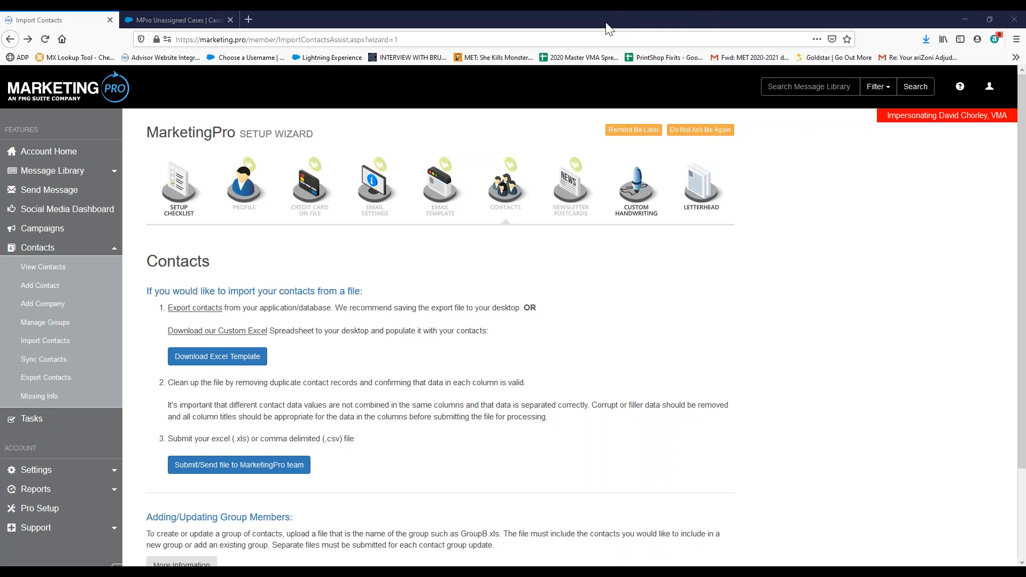
- Circle the Download Excel Template option and switch to Excel with the ContactImport-3.xls workbook, clearing the existing column selection
{"action": "left_click", "coordinate": [601, 73]}
{"action": "mouse_move", "coordinate": [265, 332]}
{"action": "left_mouse_down"}
{"action": "mouse_move", "coordinate": [164, 338]}
{"action": "mouse_move", "coordinate": [160, 382]}
{"action": "mouse_move", "coordinate": [293, 376]}
{"action": "mouse_move", "coordinate": [292, 334]}
{"action": "mouse_move", "coordinate": [259, 329]}
{"action": "left_mouse_up"}
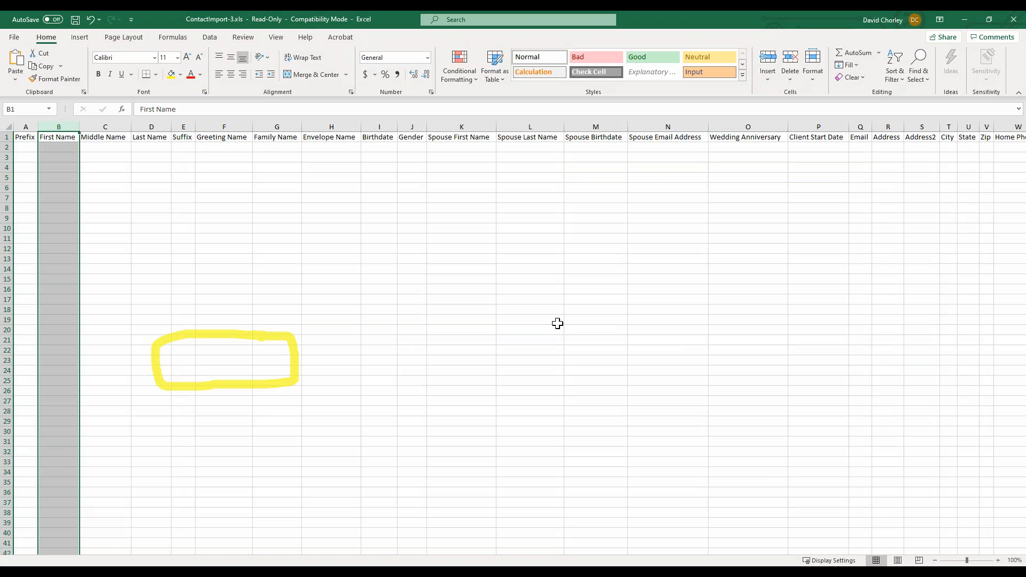
{"action": "left_click", "coordinate": [542, 319]}
{"action": "right_click", "coordinate": [541, 319]}
{"action": "key", "text": "Escape"}
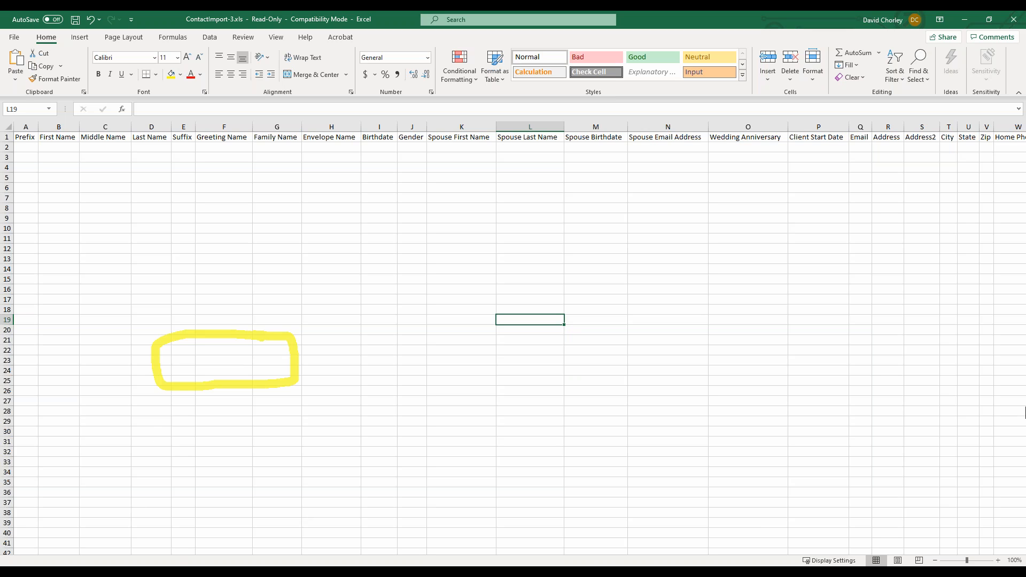
- Point out the First Name and Last Name columns in the contact import sheet by selecting each in turn, and clear the leftover mark
{"action": "left_click", "coordinate": [59, 127]}
{"action": "left_click", "coordinate": [151, 126]}
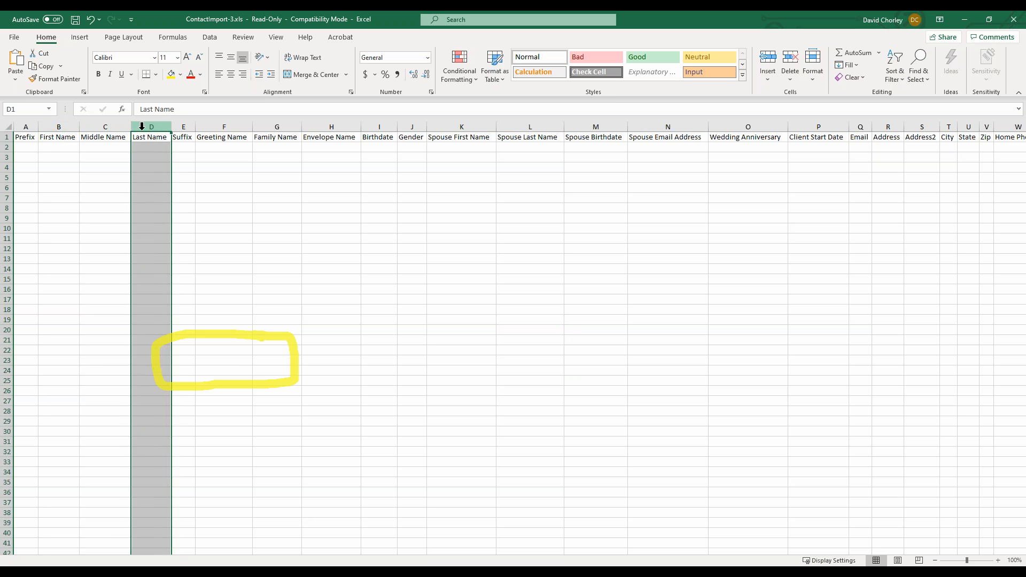
{"action": "left_click", "coordinate": [58, 126]}
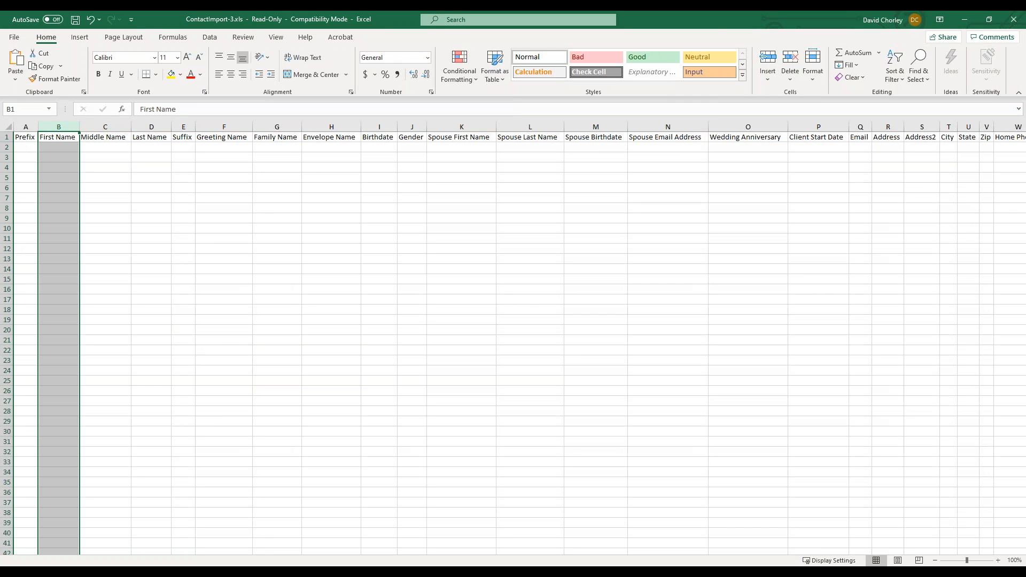
{"action": "left_click", "coordinate": [156, 127]}
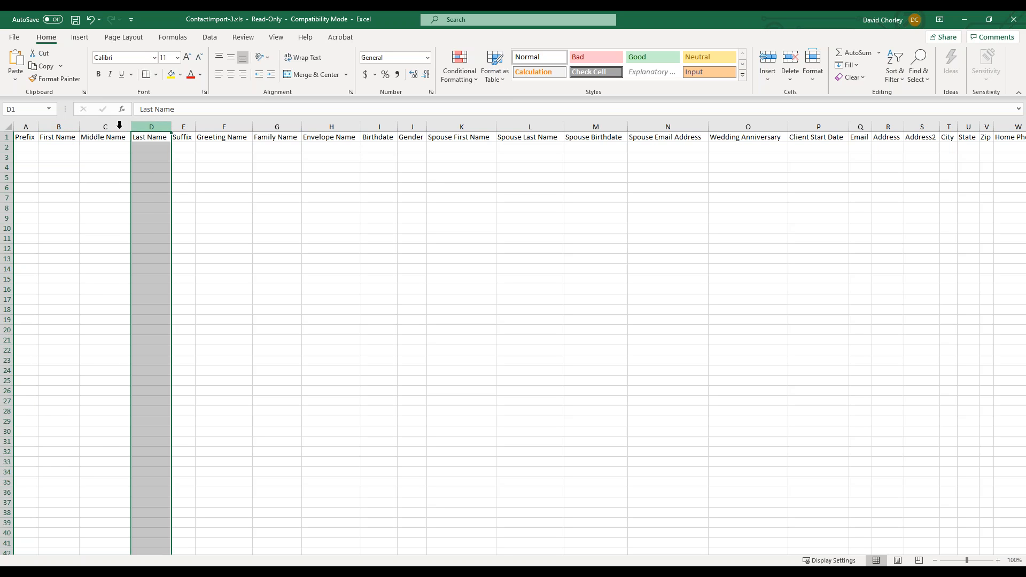
{"action": "left_click", "coordinate": [56, 128]}
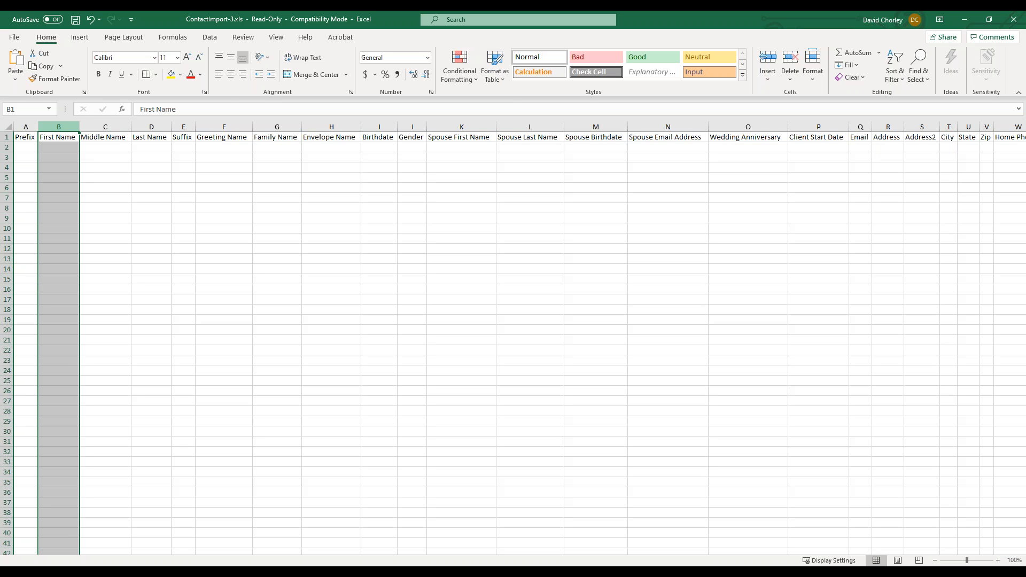
- Select the header row, followed by the Wedding Anniversary, Address and Spouse Last Name columns, to point out the available contact fields
{"action": "left_click", "coordinate": [7, 137]}
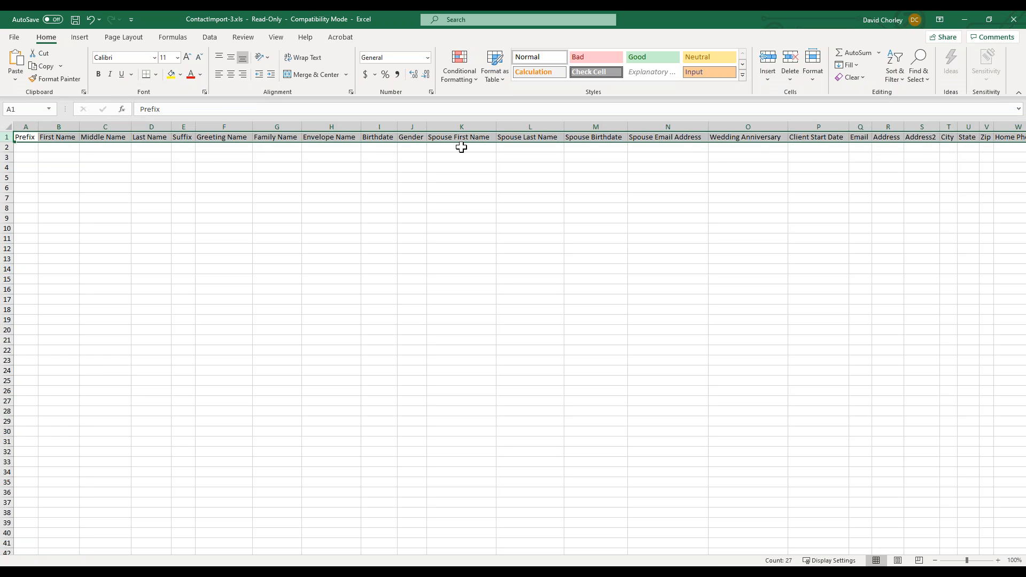
{"action": "left_click", "coordinate": [727, 126]}
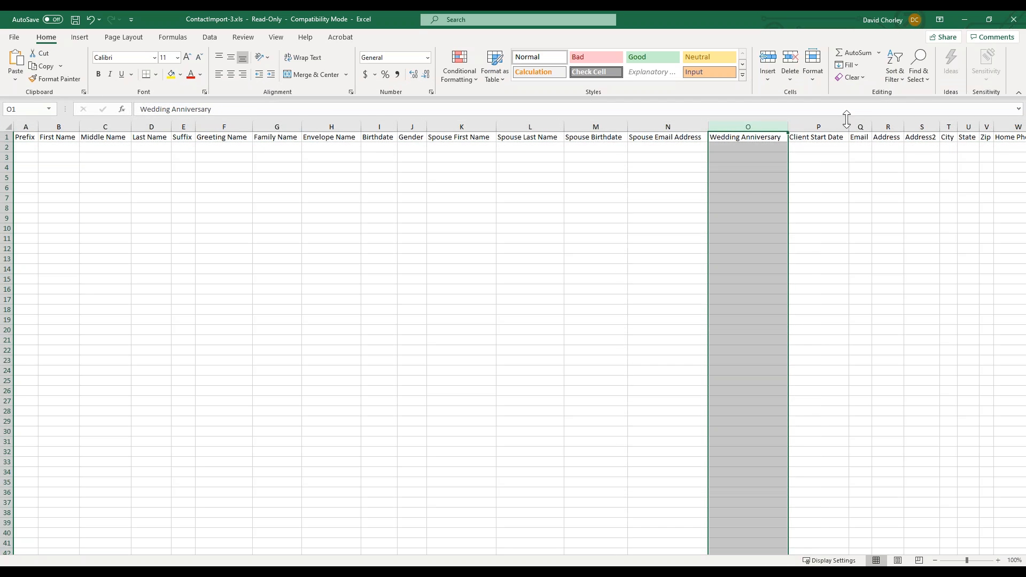
{"action": "left_click", "coordinate": [884, 127]}
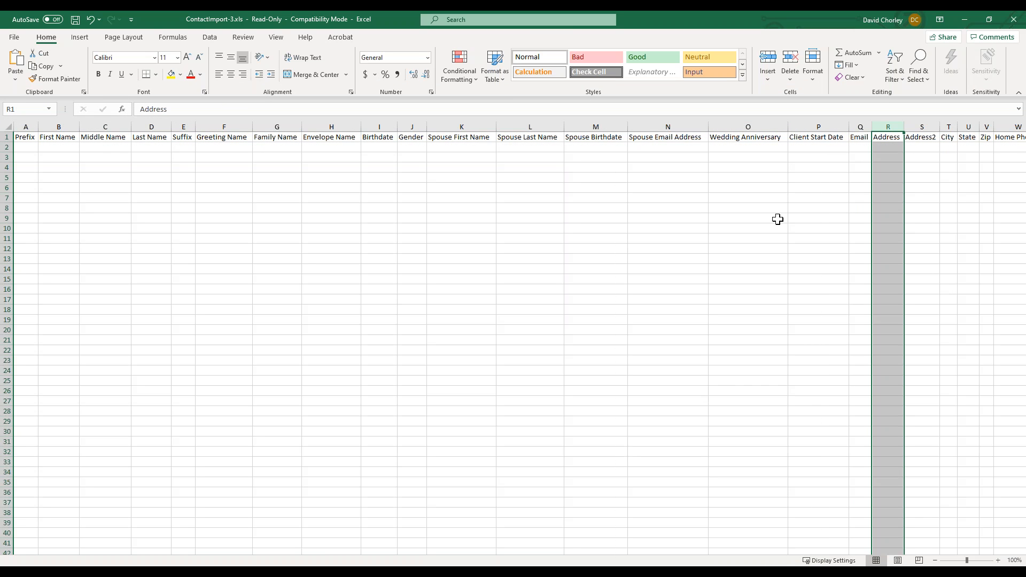
{"action": "left_click", "coordinate": [529, 128]}
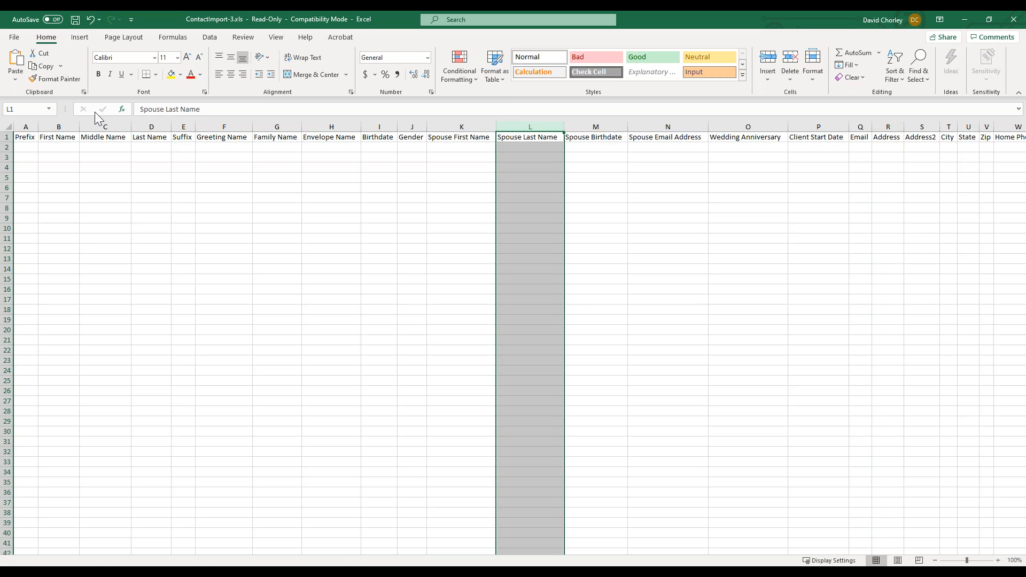
- Point out the main contact fields by selecting the First Name, Last Name and Email columns, and the Address through Zip columns
{"action": "left_click", "coordinate": [55, 127]}
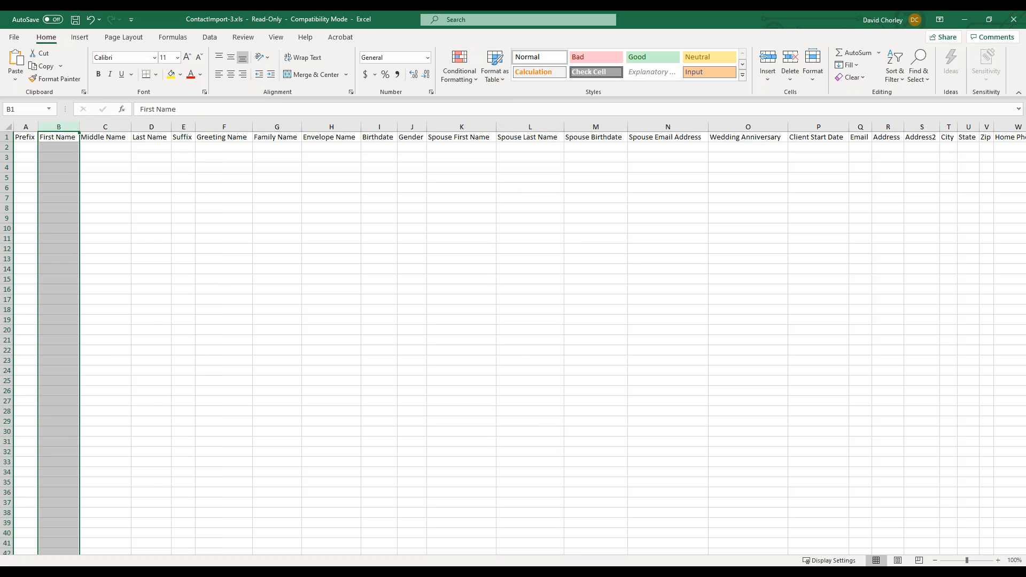
{"action": "left_click", "coordinate": [151, 127]}
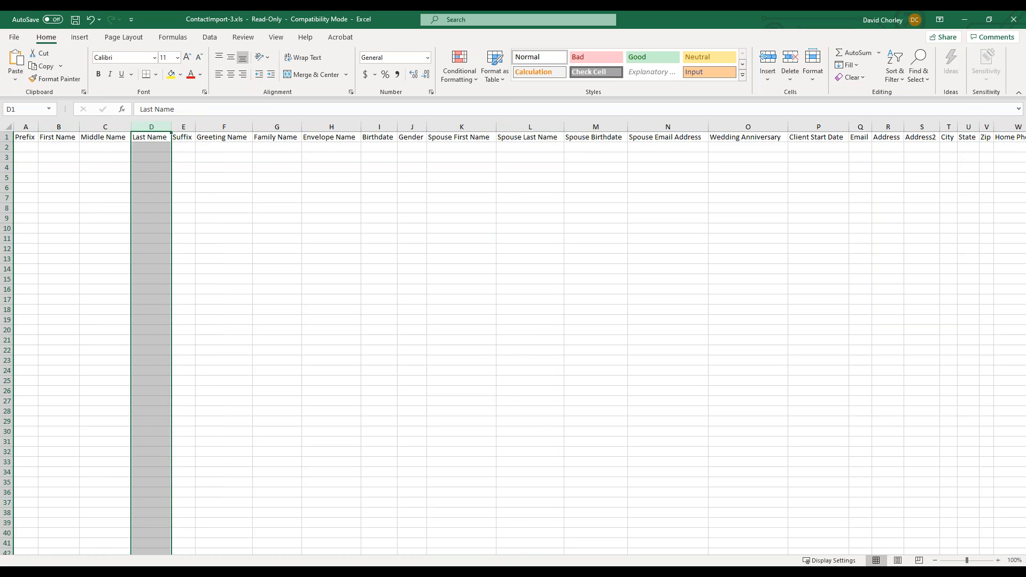
{"action": "left_click", "coordinate": [861, 127]}
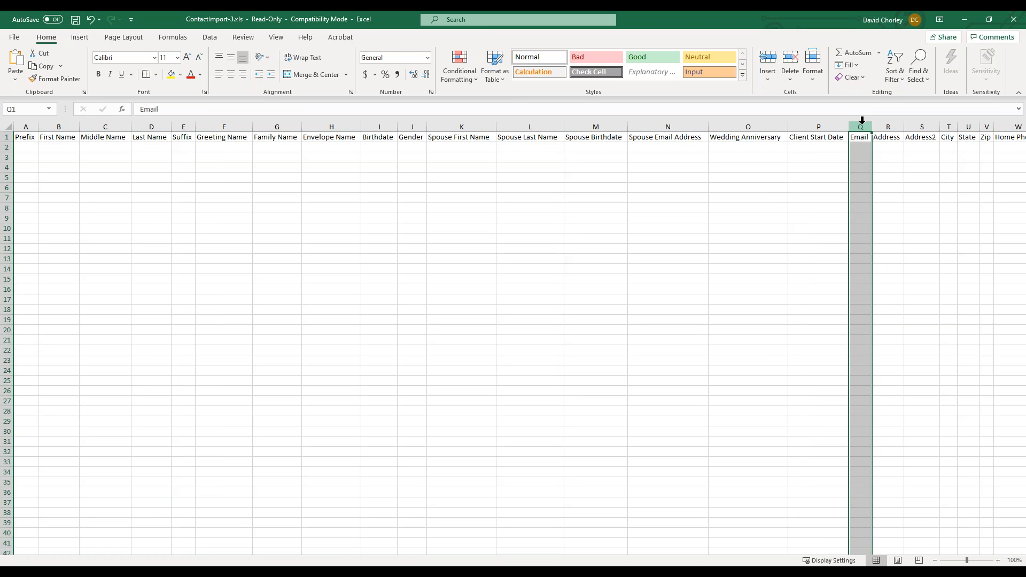
{"action": "left_click_drag", "start_coordinate": [888, 127], "coordinate": [986, 127]}
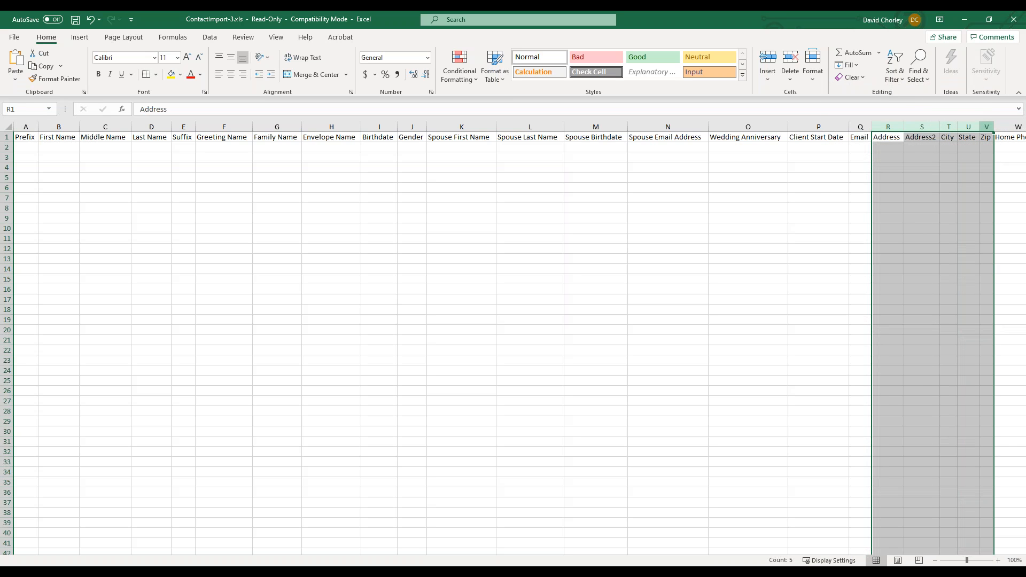
- Point out the Spouse First Name through Spouse Birthdate, Gender and Birthdate columns, and return to the wizard's Contacts page in the browser
{"action": "left_click_drag", "start_coordinate": [457, 127], "coordinate": [596, 127]}
{"action": "left_click", "coordinate": [412, 127]}
{"action": "left_click", "coordinate": [379, 126]}
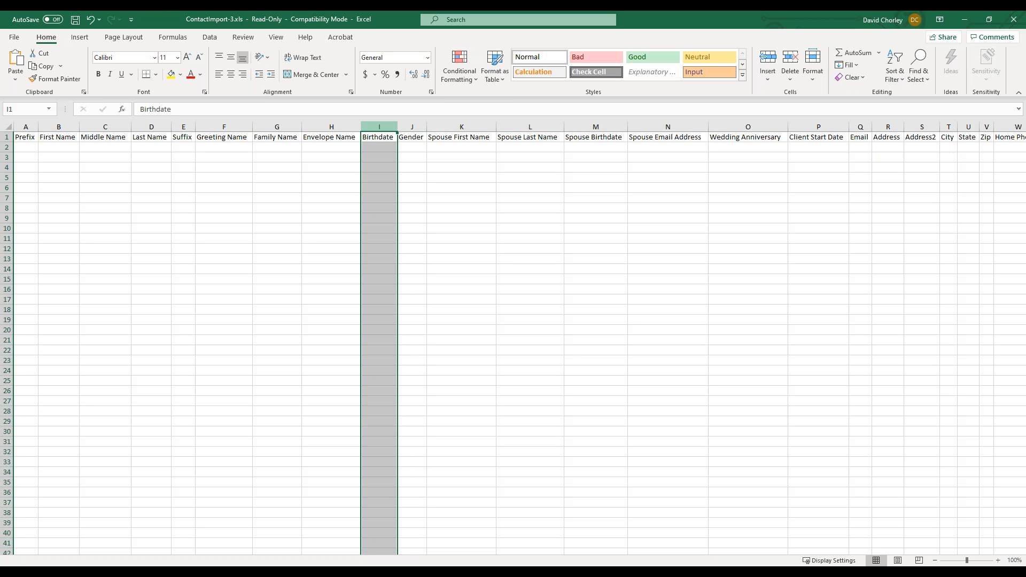
{"action": "left_click", "coordinate": [965, 24]}
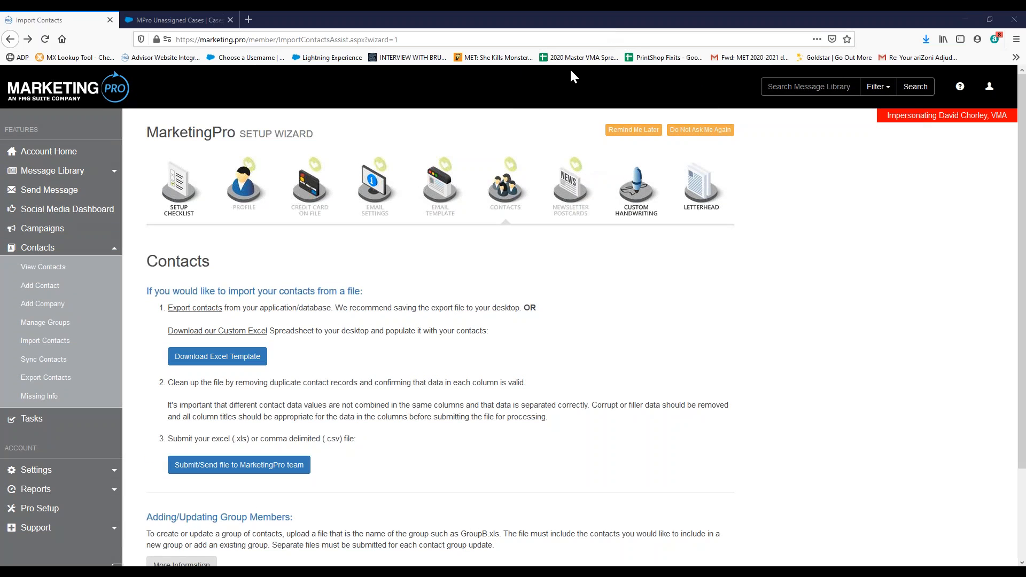
- Circle the option for submitting the contact file to the MarketingPro team, and clear the mark
{"action": "mouse_move", "coordinate": [203, 438]}
{"action": "left_mouse_down"}
{"action": "mouse_move", "coordinate": [149, 481]}
{"action": "mouse_move", "coordinate": [190, 437]}
{"action": "mouse_move", "coordinate": [289, 448]}
{"action": "left_mouse_up"}
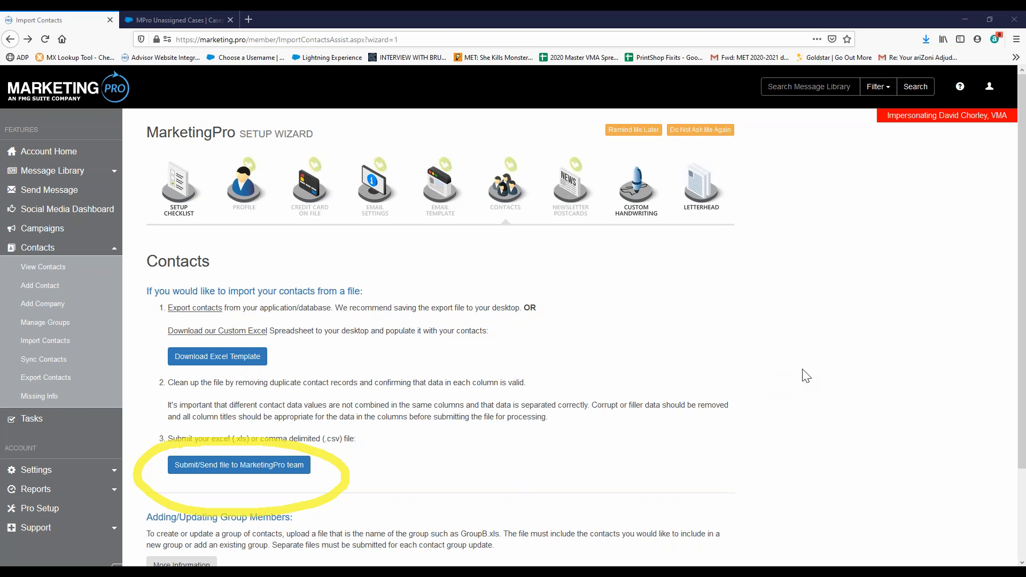
{"action": "right_click", "coordinate": [823, 381]}
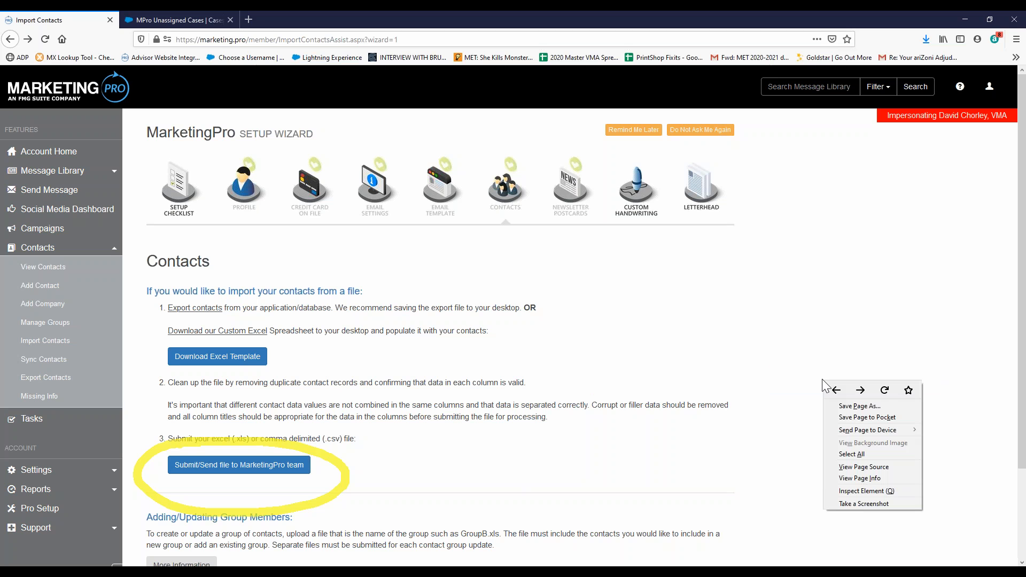
{"action": "left_click", "coordinate": [810, 376]}
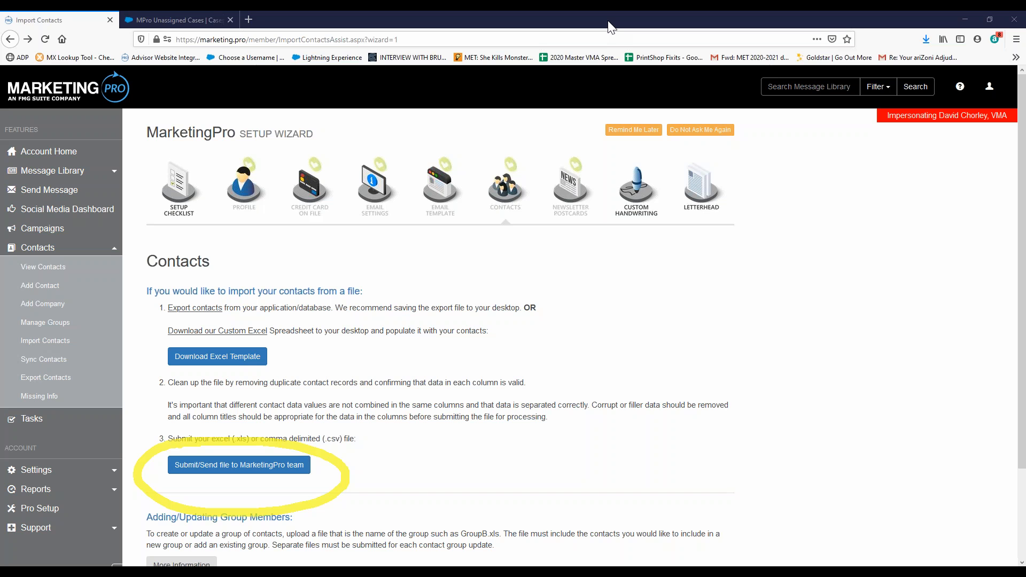
{"action": "left_click", "coordinate": [584, 130]}
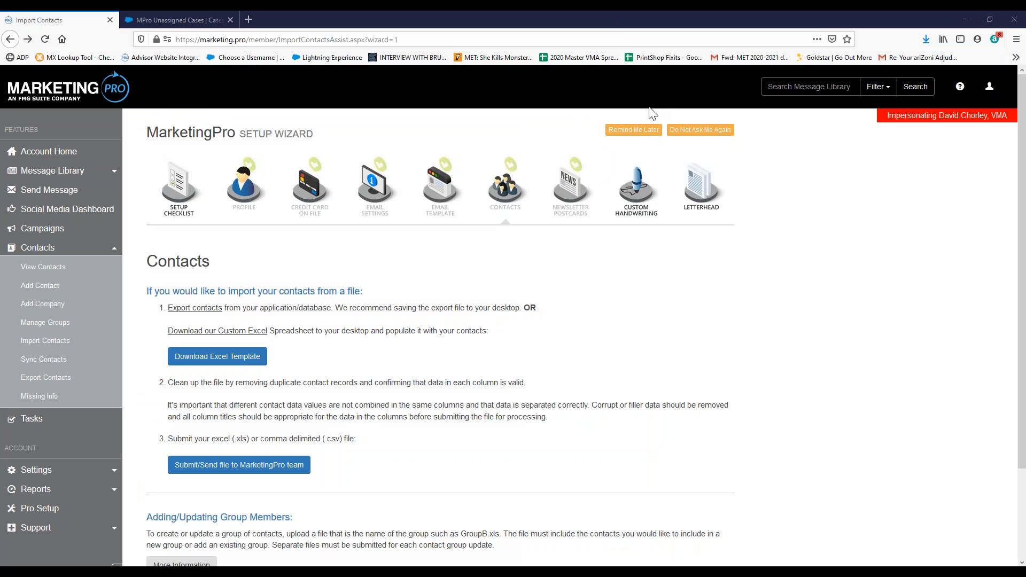
- Circle the Profile, Email Settings, Email Template and Contacts icons in the setup wizard with the highlighter
{"action": "left_click", "coordinate": [582, 73]}
{"action": "mouse_move", "coordinate": [250, 140]}
{"action": "left_mouse_down"}
{"action": "mouse_move", "coordinate": [208, 217]}
{"action": "mouse_move", "coordinate": [273, 152]}
{"action": "mouse_move", "coordinate": [256, 140]}
{"action": "left_mouse_up"}
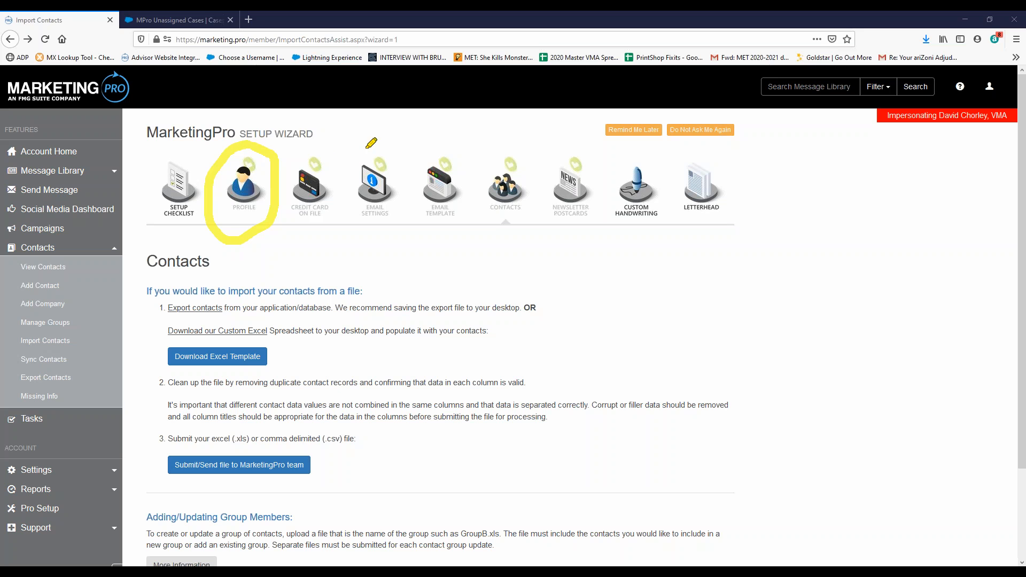
{"action": "mouse_move", "coordinate": [374, 140]}
{"action": "left_mouse_down"}
{"action": "mouse_move", "coordinate": [369, 233]}
{"action": "mouse_move", "coordinate": [366, 142]}
{"action": "left_mouse_up"}
{"action": "mouse_move", "coordinate": [446, 143]}
{"action": "left_mouse_down"}
{"action": "mouse_move", "coordinate": [419, 156]}
{"action": "mouse_move", "coordinate": [444, 230]}
{"action": "mouse_move", "coordinate": [476, 160]}
{"action": "mouse_move", "coordinate": [450, 143]}
{"action": "left_mouse_up"}
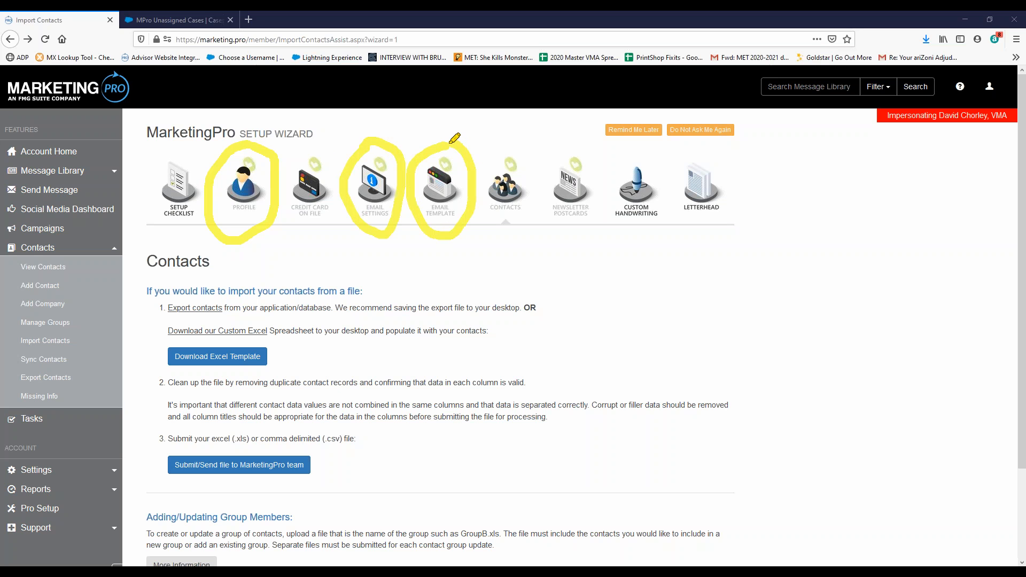
{"action": "mouse_move", "coordinate": [517, 137]}
{"action": "left_mouse_down"}
{"action": "mouse_move", "coordinate": [479, 211]}
{"action": "mouse_move", "coordinate": [529, 231]}
{"action": "left_mouse_up"}
{"action": "left_click_drag", "start_coordinate": [542, 179], "coordinate": [517, 137]}
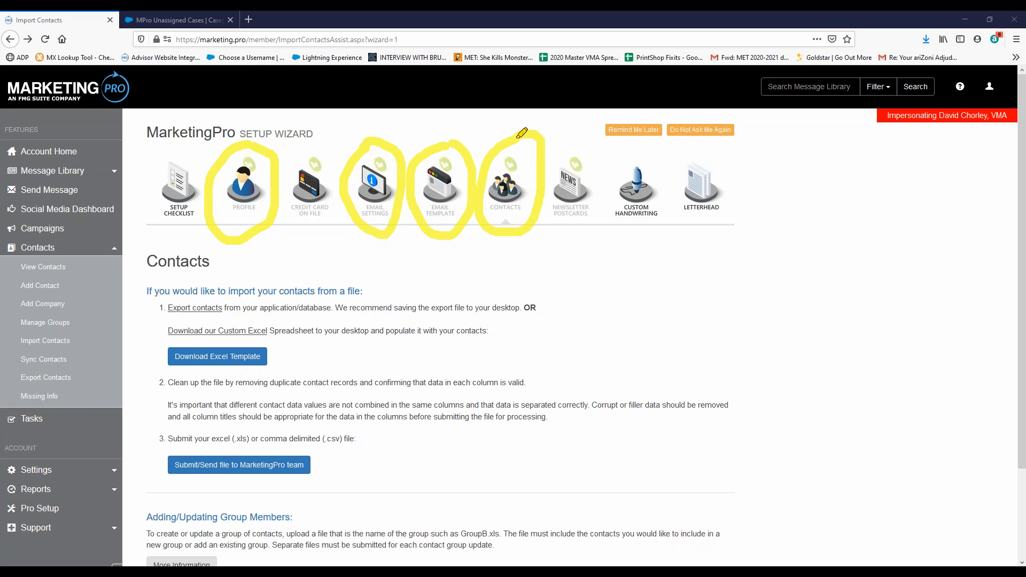
- Place a highlighter dot beneath each of the four circled setup wizard icons
{"action": "left_click", "coordinate": [244, 252]}
{"action": "left_click", "coordinate": [379, 249]}
{"action": "left_click", "coordinate": [459, 251]}
{"action": "left_click", "coordinate": [523, 252]}
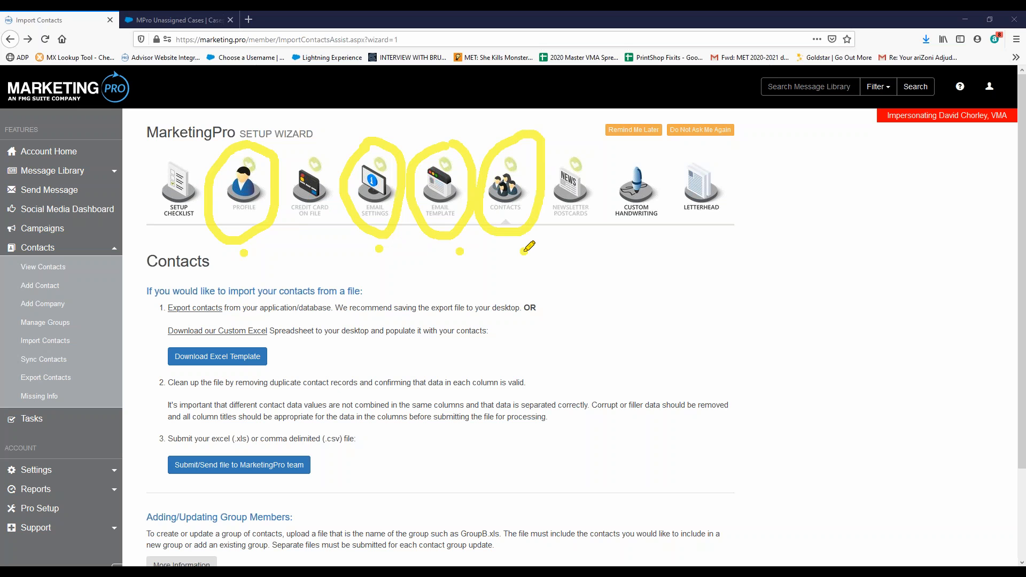